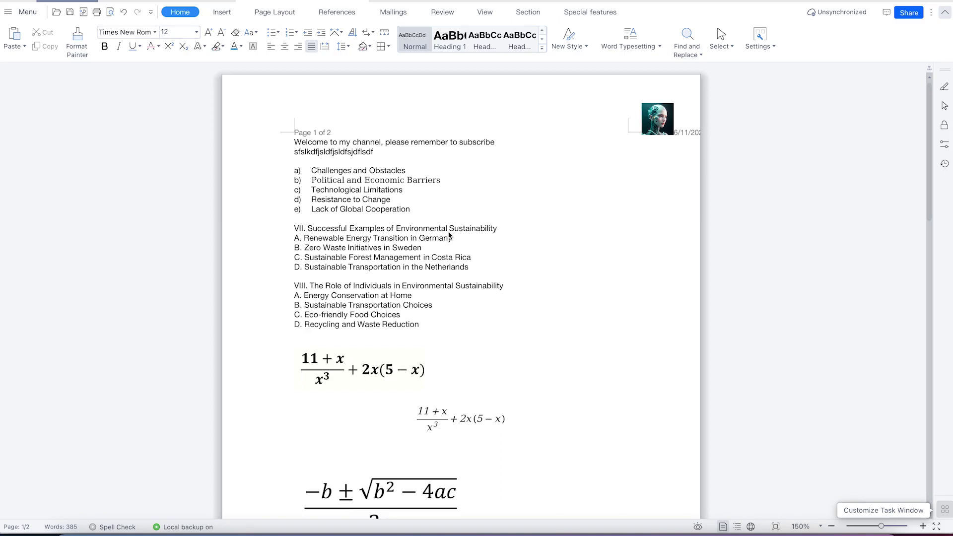
# - Add blank lines after the 'Lack of Global Cooperation' item and select the first blank line
pyautogui.scroll(-1, 451, 227)
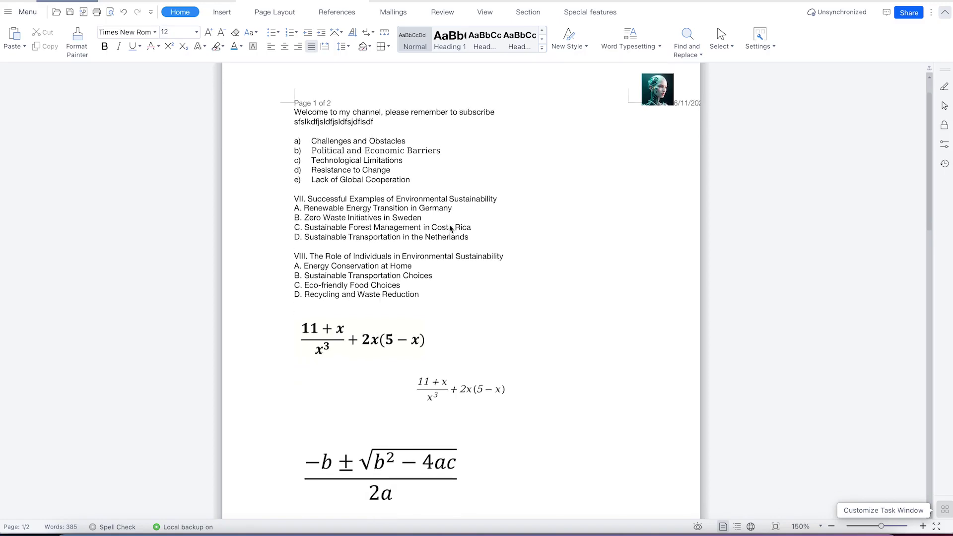
pyautogui.scroll(-1, 450, 227)
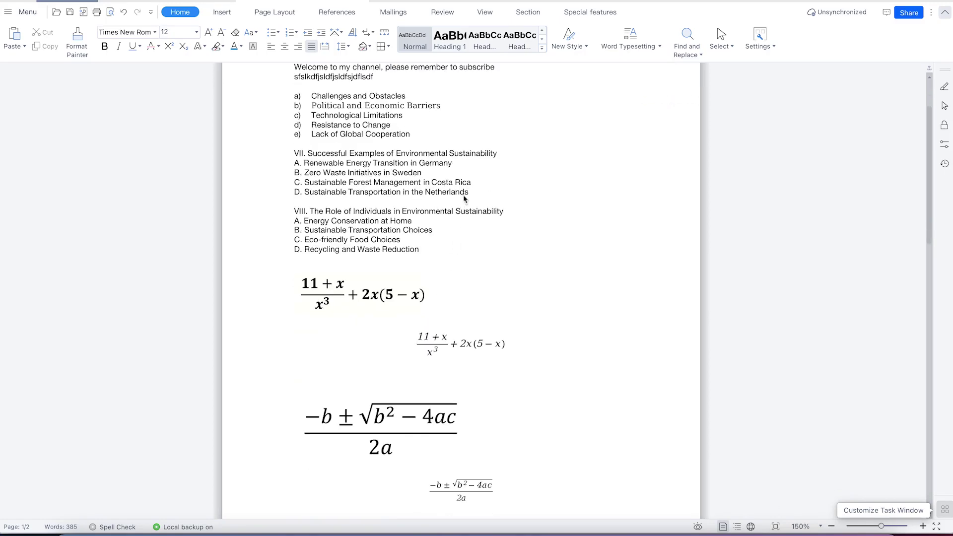
pyautogui.scroll(2, 427, 210)
pyautogui.click(424, 209)
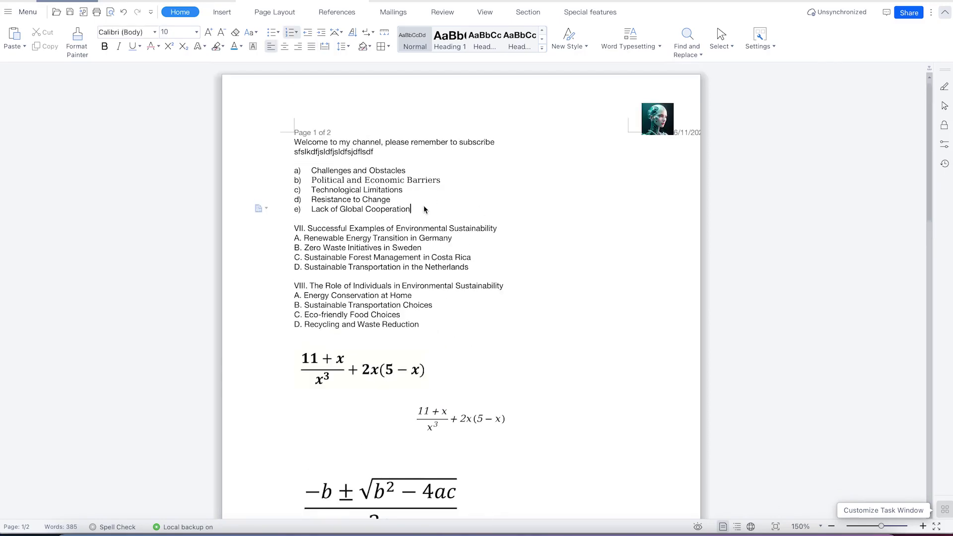
pyautogui.press('Return')
pyautogui.press('Return')
pyautogui.press('Return')
pyautogui.press('Return')
pyautogui.press('Return')
pyautogui.press('Return')
pyautogui.press('Return')
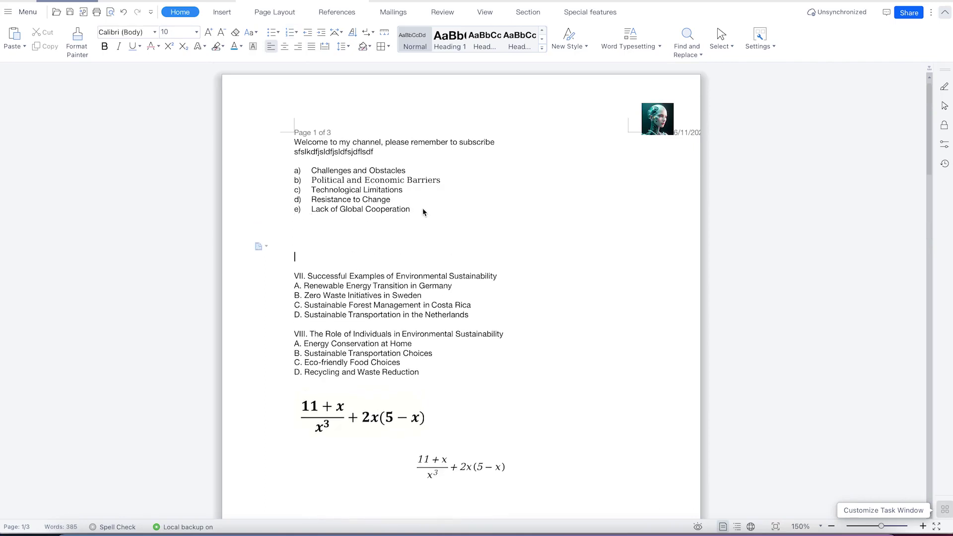
pyautogui.press('Return')
pyautogui.press('Return')
pyautogui.press('Return')
pyautogui.press('Return')
pyautogui.press('Return')
pyautogui.press('Return')
pyautogui.press('Return')
pyautogui.press('Return')
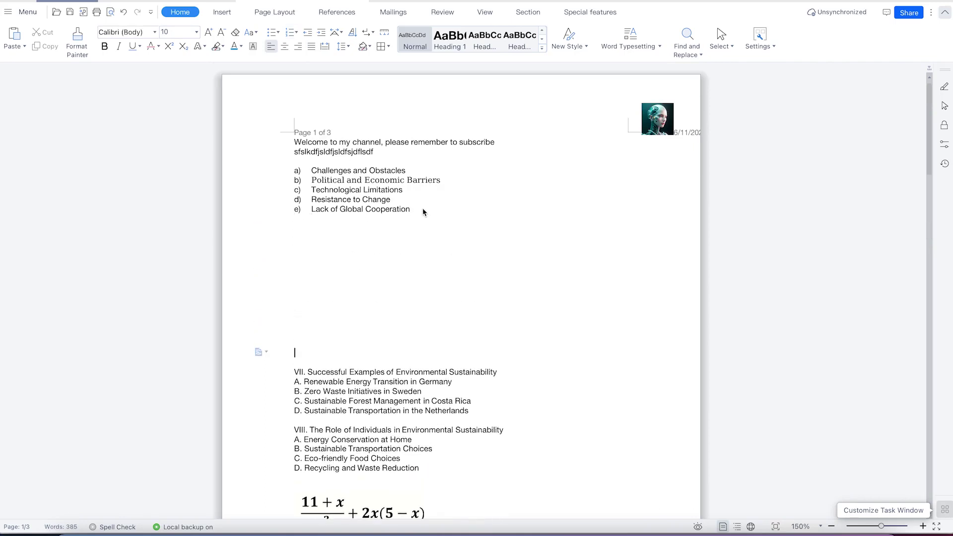
pyautogui.moveTo(317, 255); pyautogui.dragTo(295, 242)
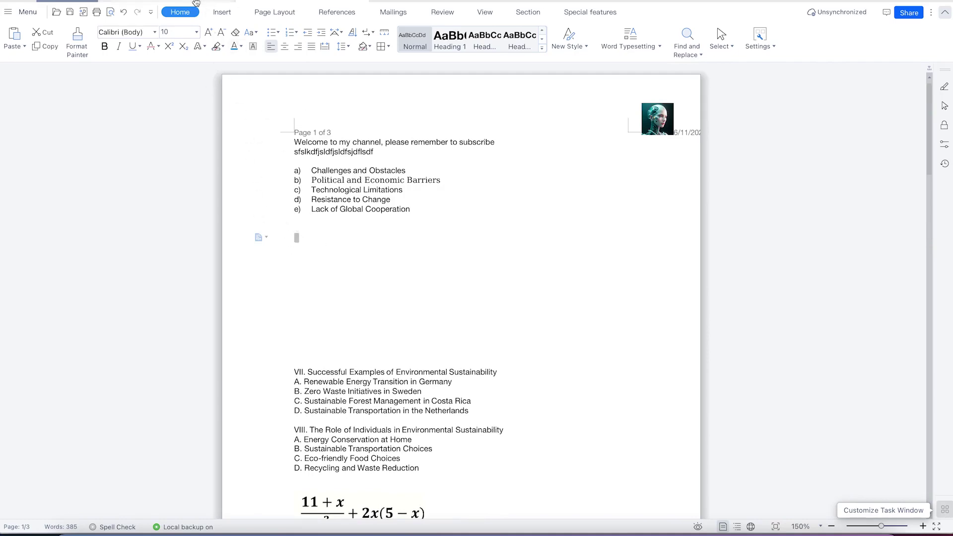
# - Insert a 3-row by 4-column table from the Insert menu's table grid
pyautogui.click(222, 11)
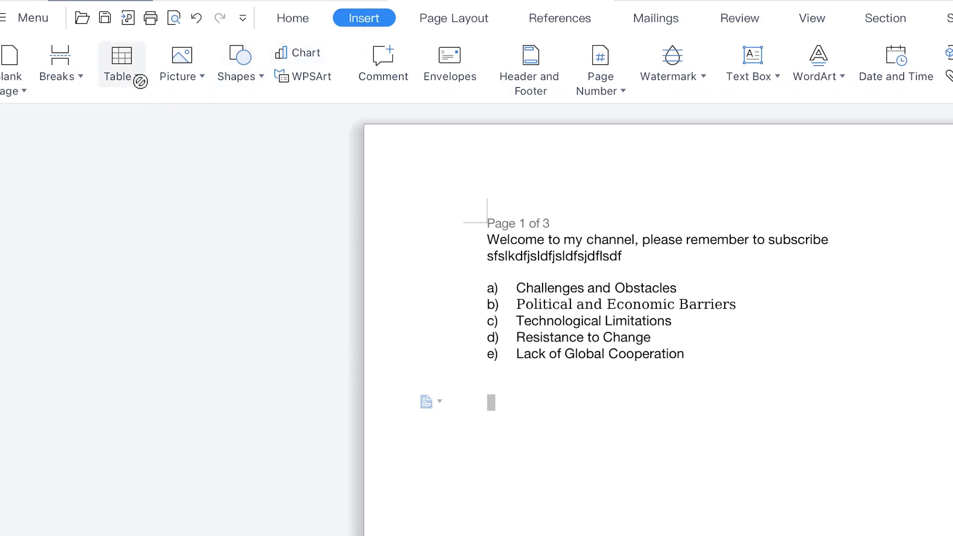
pyautogui.click(136, 78)
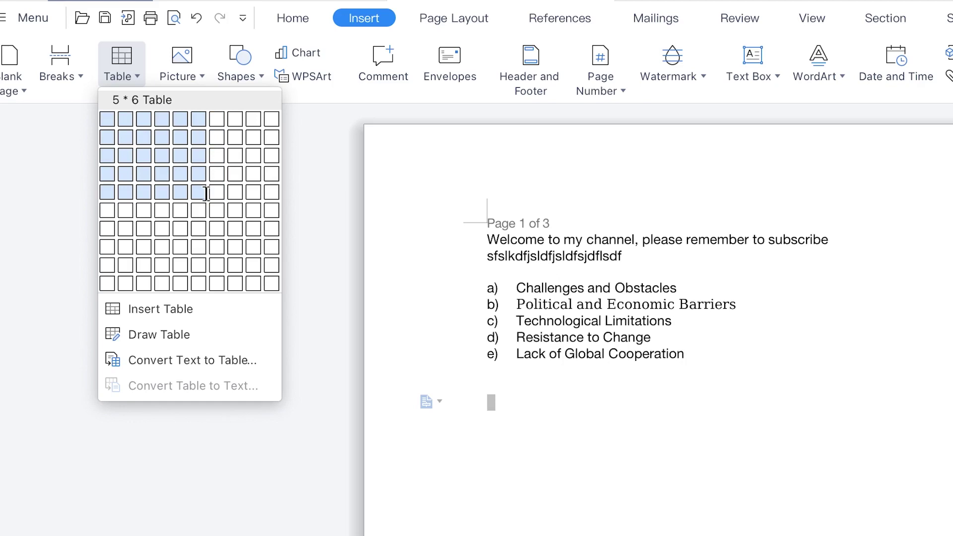
pyautogui.click(162, 150)
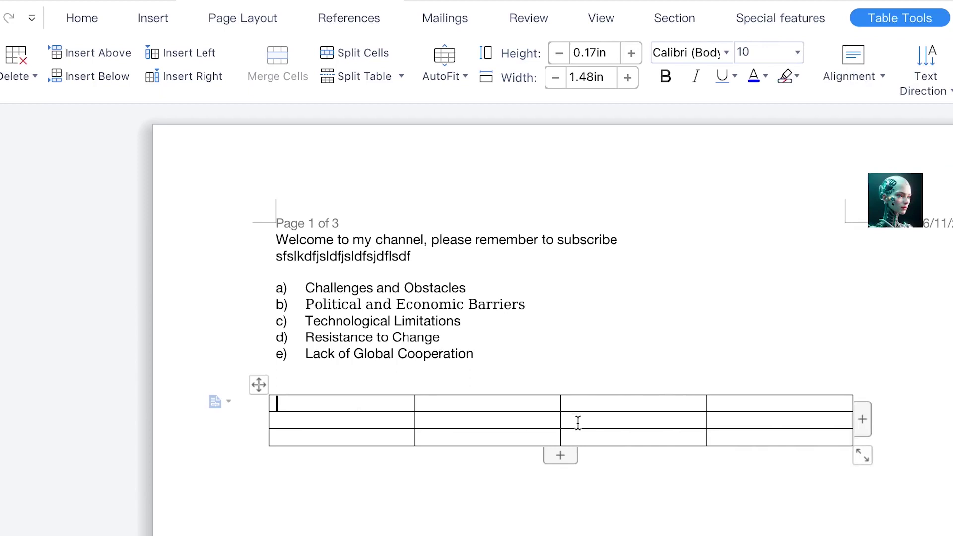
# - Add four rows so the table has 7 rows
pyautogui.click(565, 455)
pyautogui.click(561, 473)
pyautogui.click(562, 488)
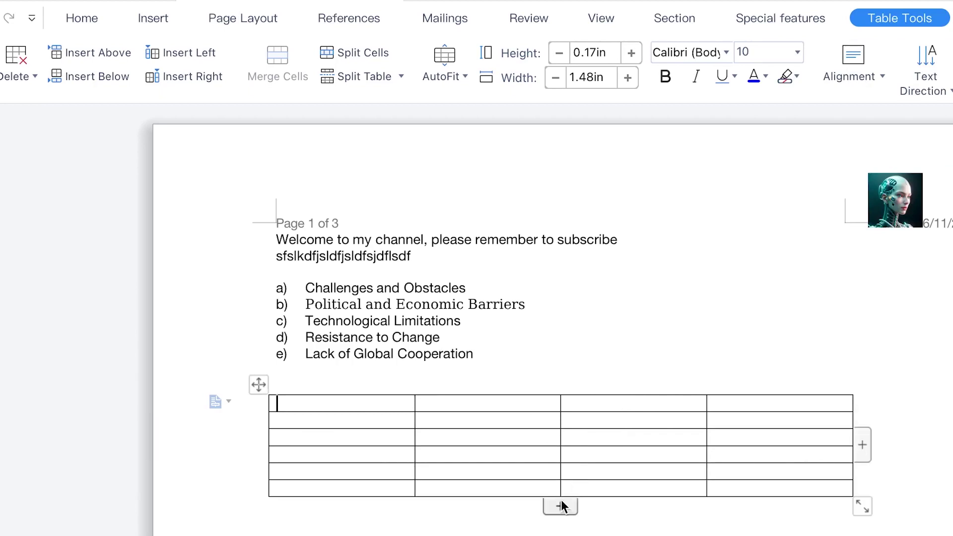
pyautogui.click(564, 504)
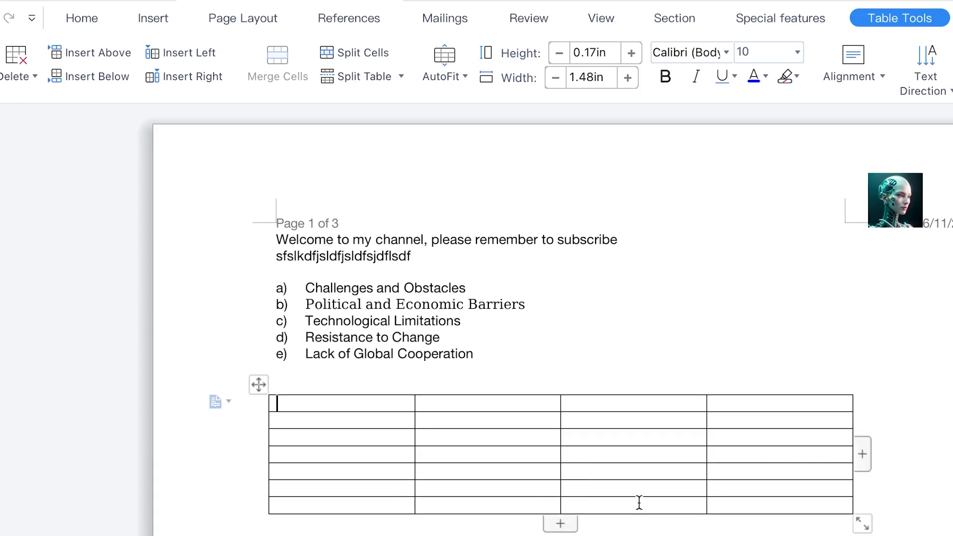
# - Add two columns for 6 columns in total, then select the third column
pyautogui.click(861, 457)
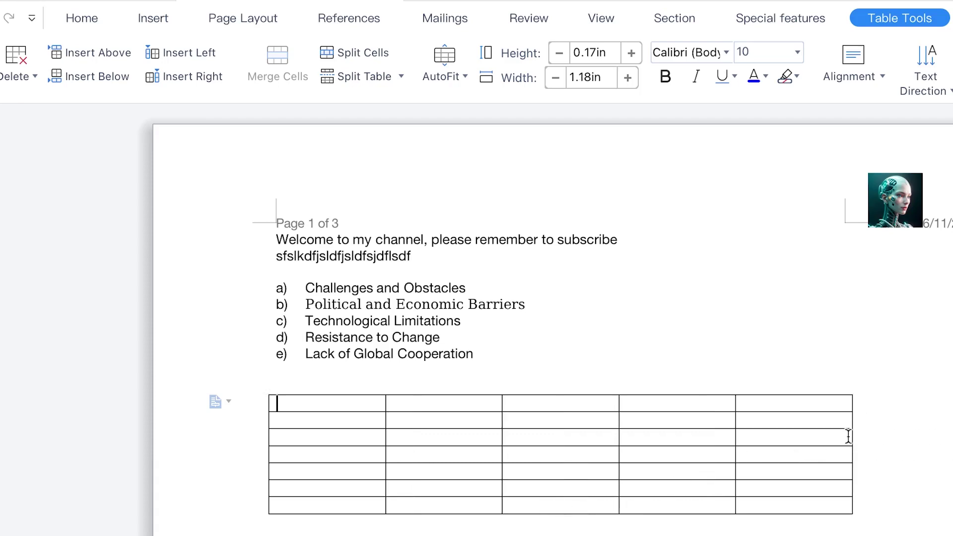
pyautogui.click(860, 461)
pyautogui.moveTo(859, 462)
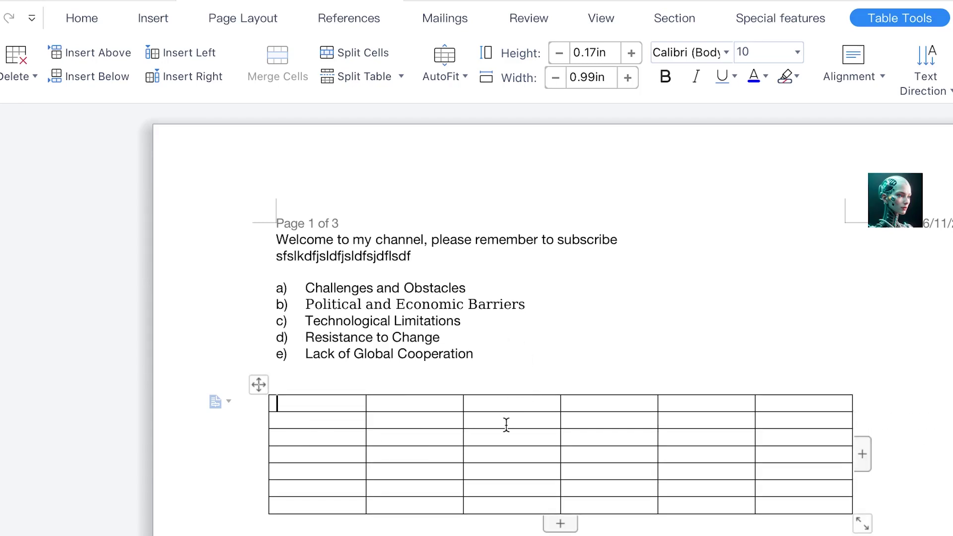
pyautogui.click(511, 390)
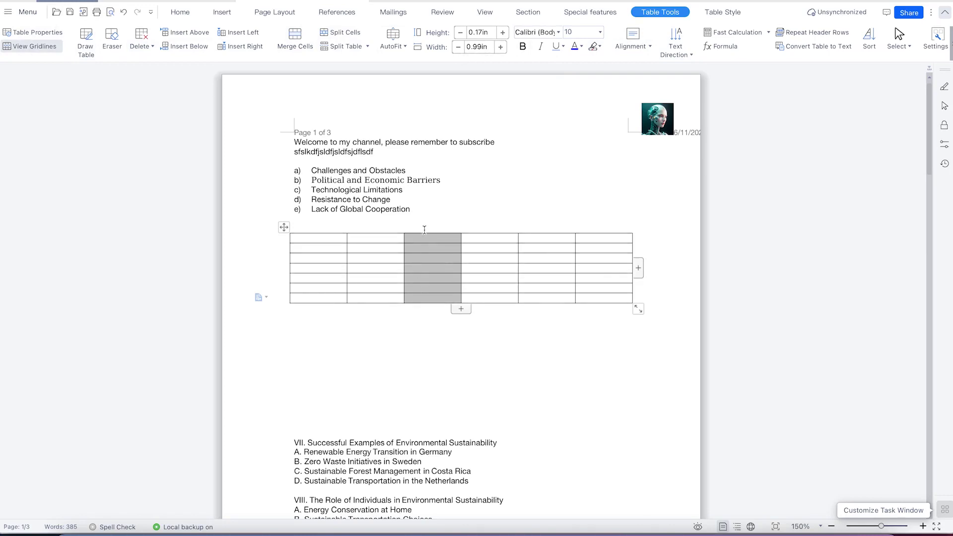
# - Delete the third column and rows 3–4, leaving a 5-by-5 table
pyautogui.click(145, 41)
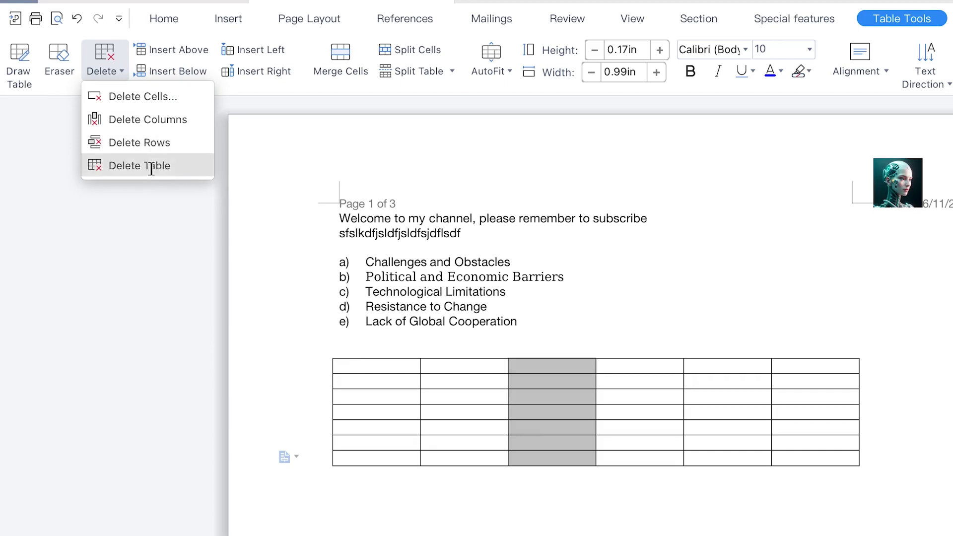
pyautogui.click(134, 120)
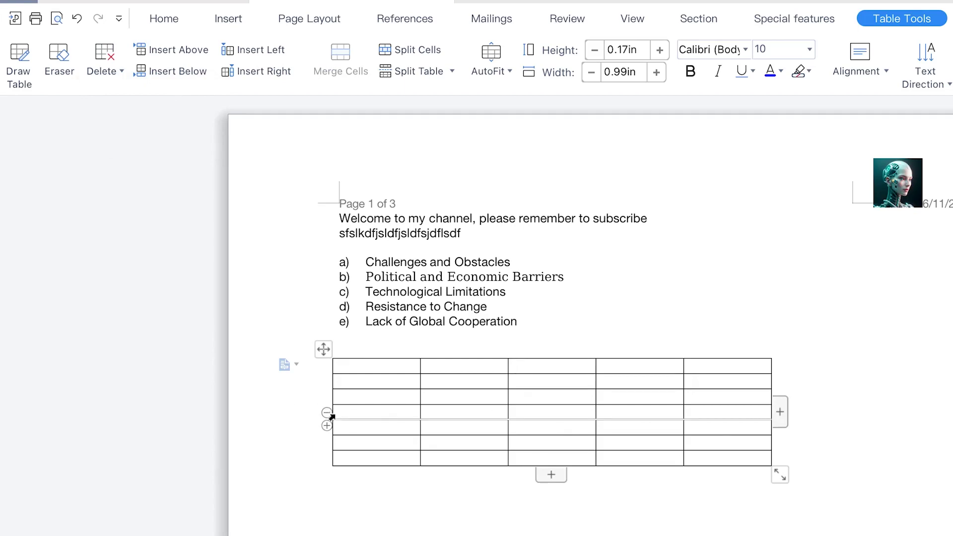
pyautogui.moveTo(389, 411)
pyautogui.mouseDown()
pyautogui.moveTo(681, 416)
pyautogui.moveTo(740, 389)
pyautogui.mouseUp()
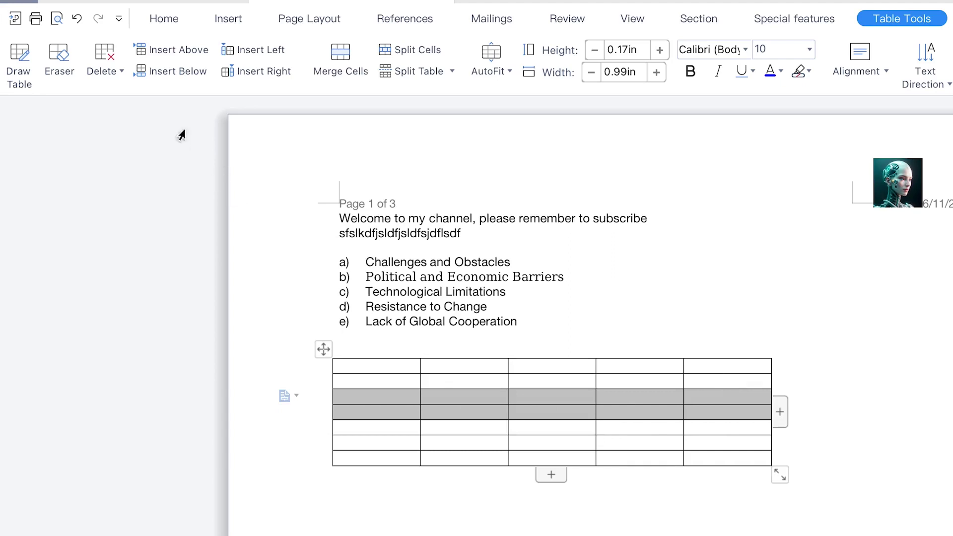
pyautogui.click(104, 62)
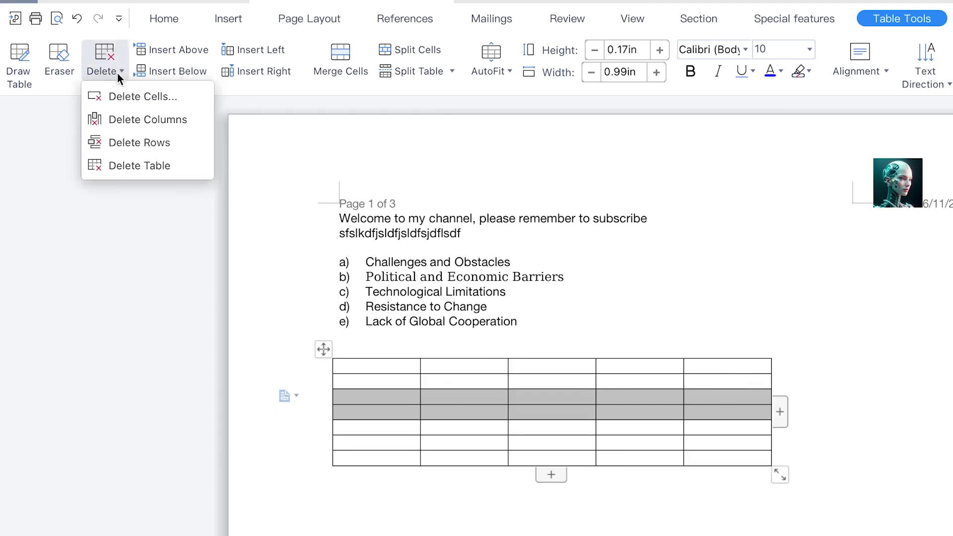
pyautogui.click(133, 139)
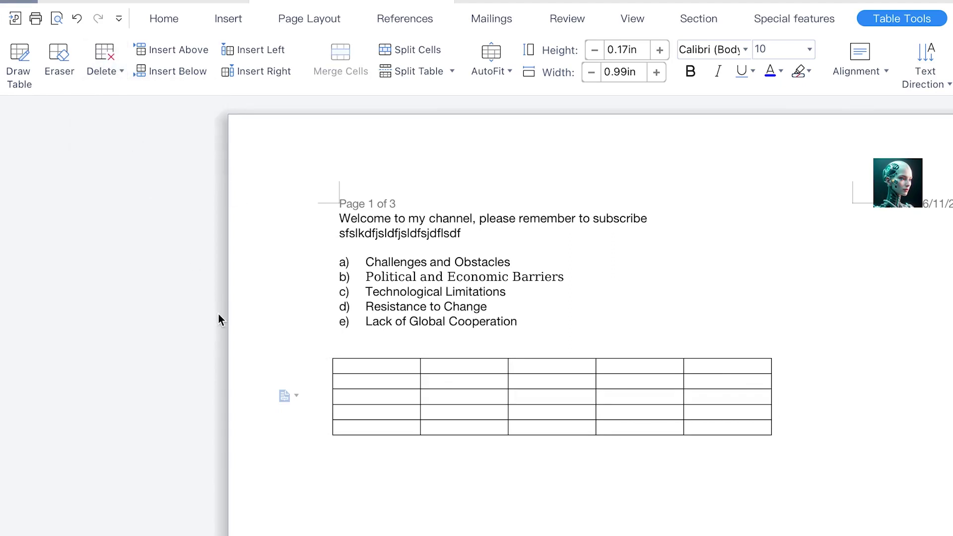
pyautogui.moveTo(332, 388)
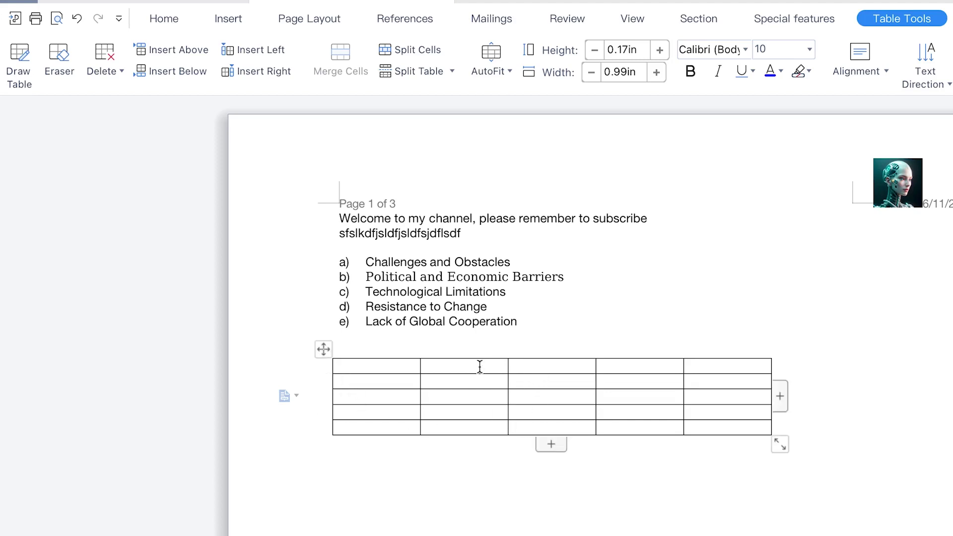
pyautogui.moveTo(508, 357)
# - Paste headers Numbers, Function, Equations, Time, Total and first-column numbers 1, 2, 3, 5
pyautogui.click(384, 366)
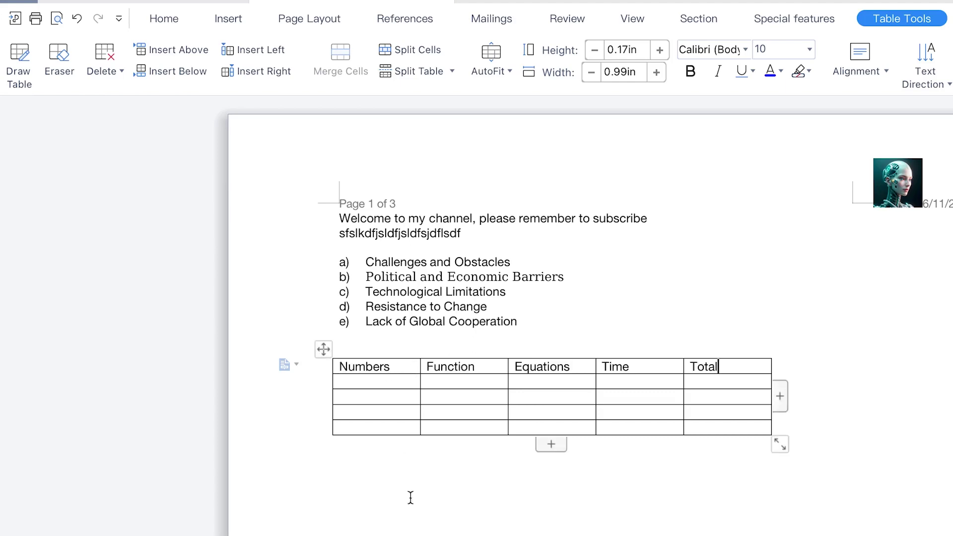
pyautogui.click(410, 496)
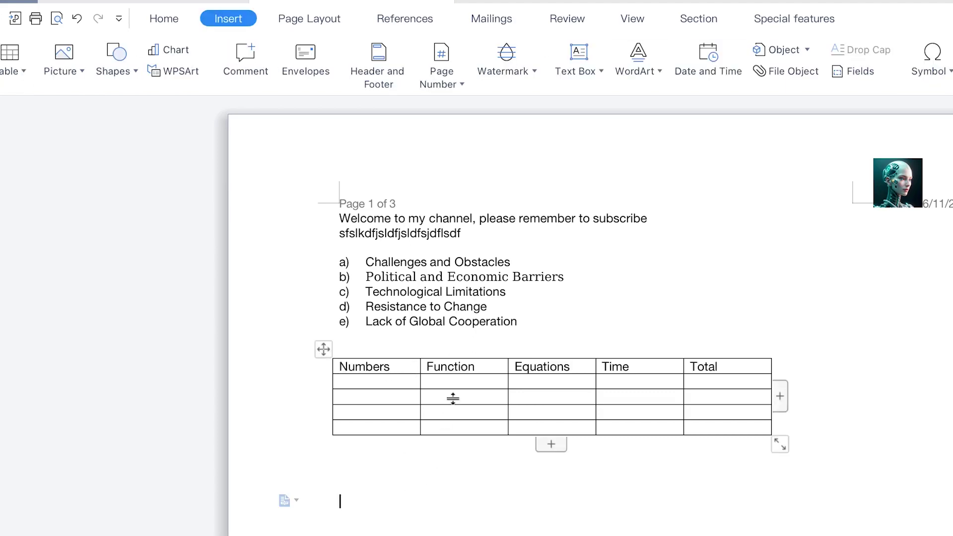
pyautogui.click(389, 383)
pyautogui.write('1 2 3 5')
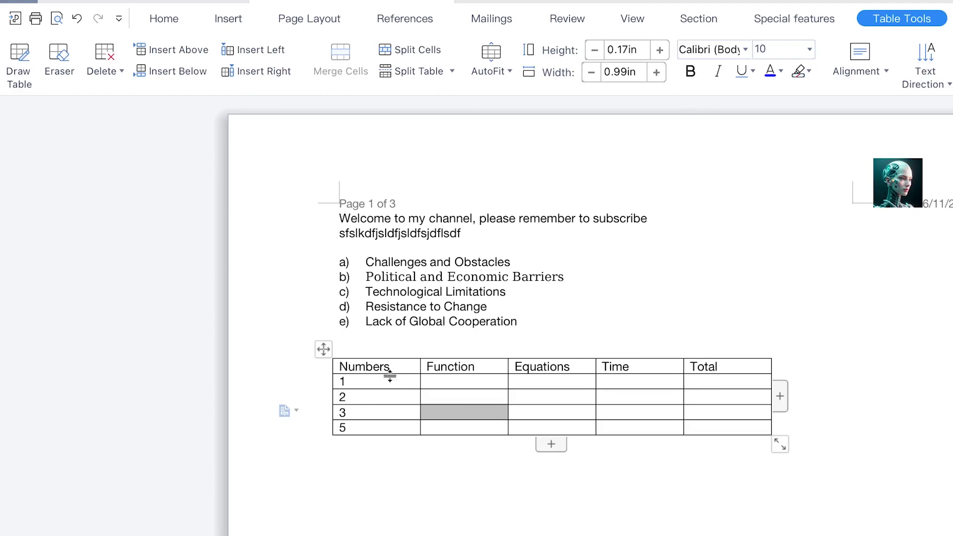
pyautogui.click(650, 351)
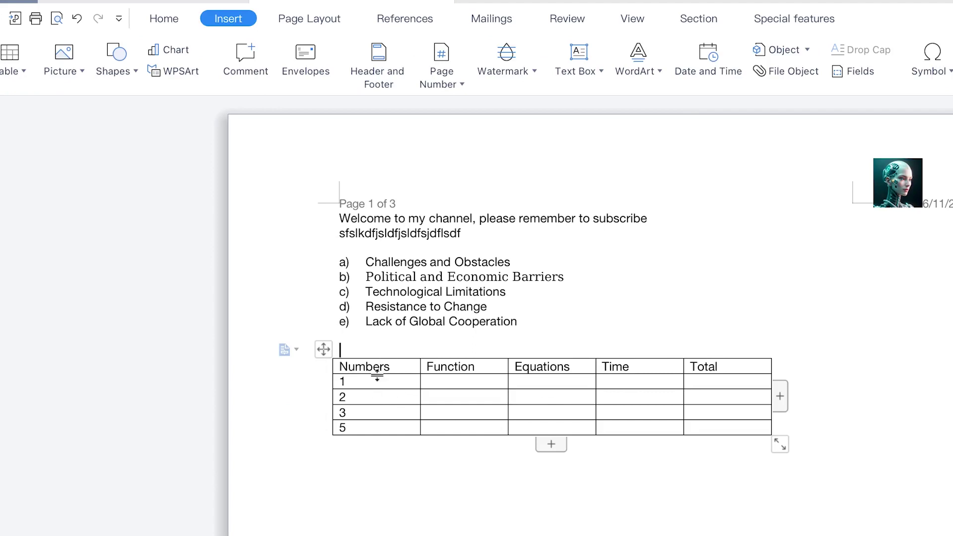
# - Make the header row bold
pyautogui.moveTo(361, 366); pyautogui.dragTo(723, 366)
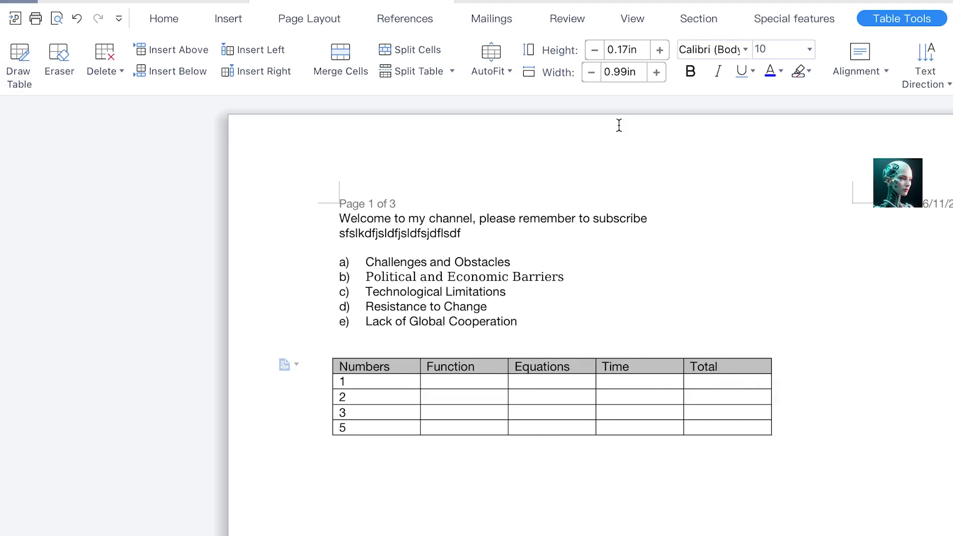
pyautogui.click(692, 70)
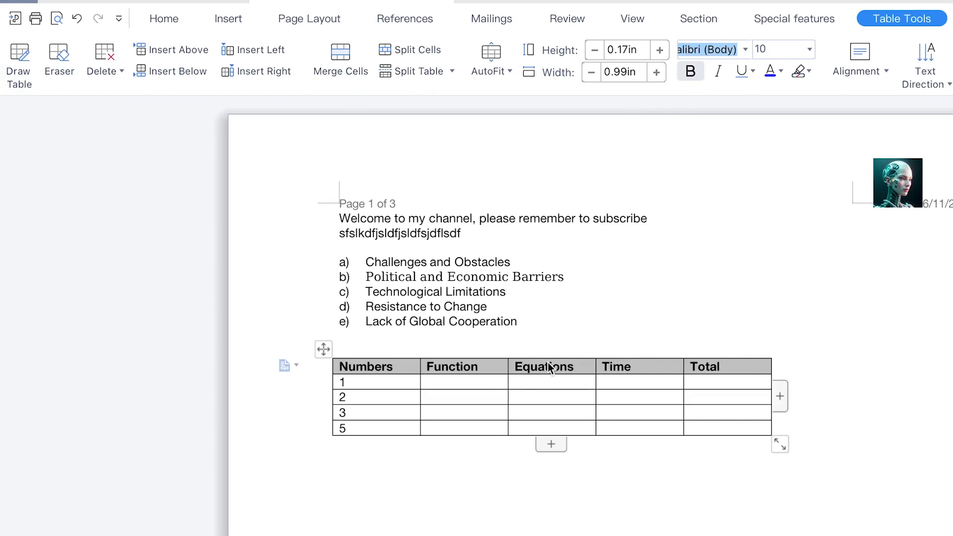
pyautogui.click(354, 382)
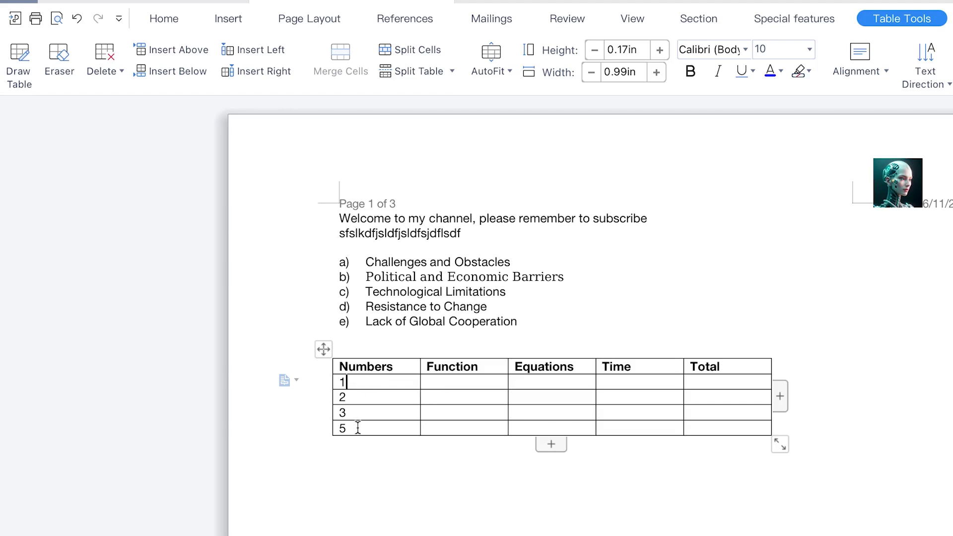
pyautogui.click(323, 349)
# - AutoFit the table to the window width and nudge it slightly lower
pyautogui.rightClick(323, 349)
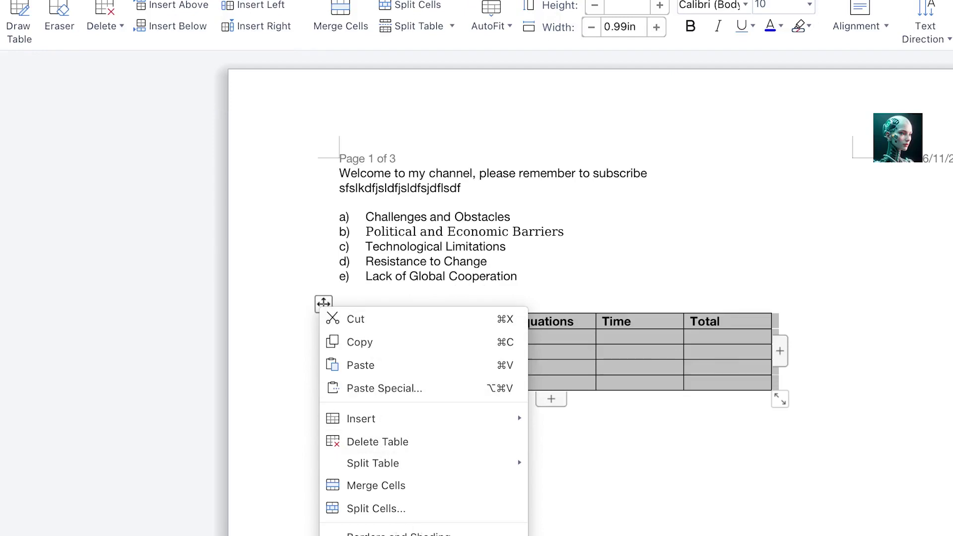
pyautogui.moveTo(408, 467)
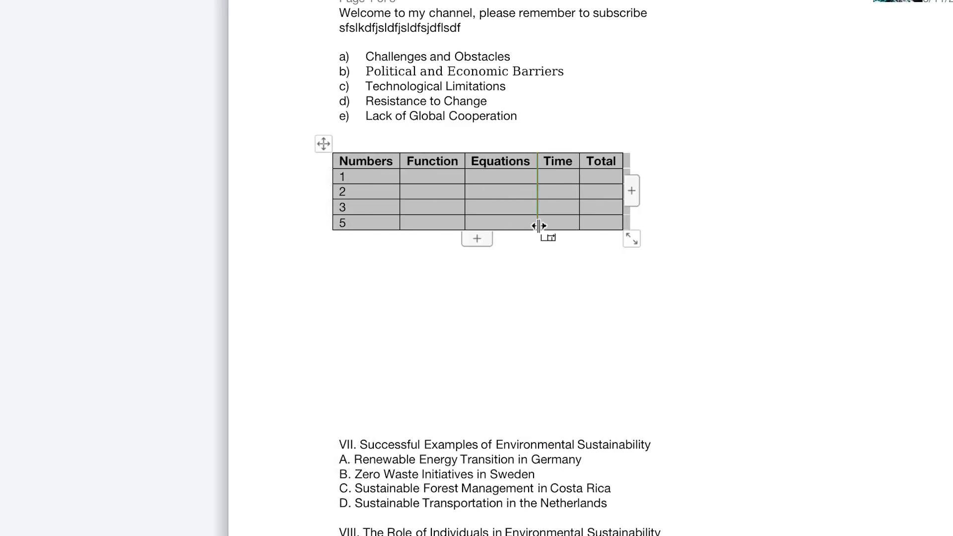
pyautogui.press('super+z')
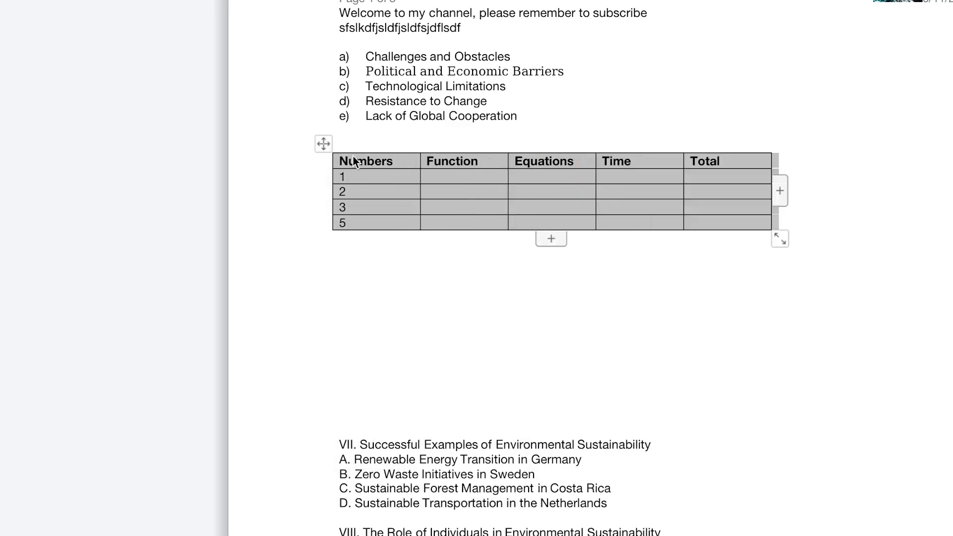
pyautogui.click(324, 146)
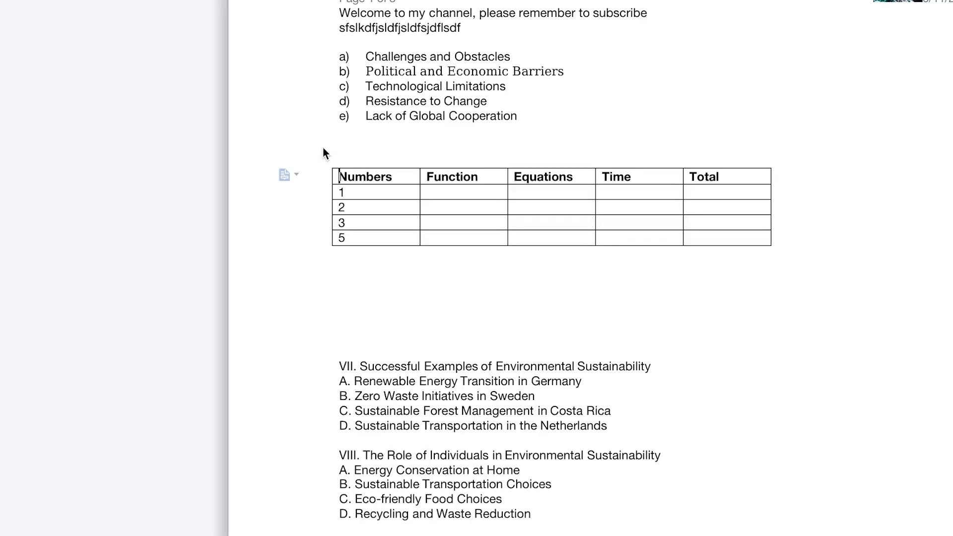
pyautogui.rightClick(323, 158)
pyautogui.moveTo(425, 411)
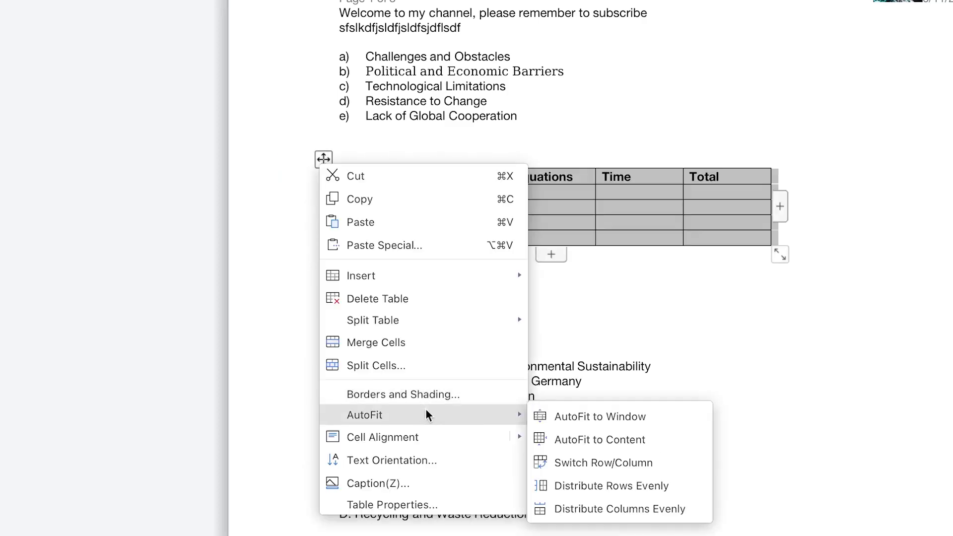
pyautogui.click(569, 418)
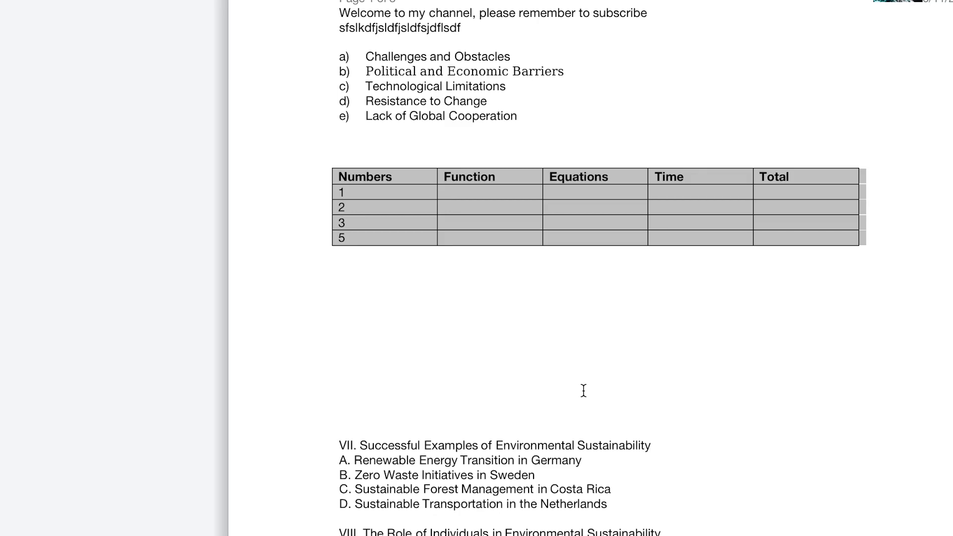
pyautogui.moveTo(364, 194)
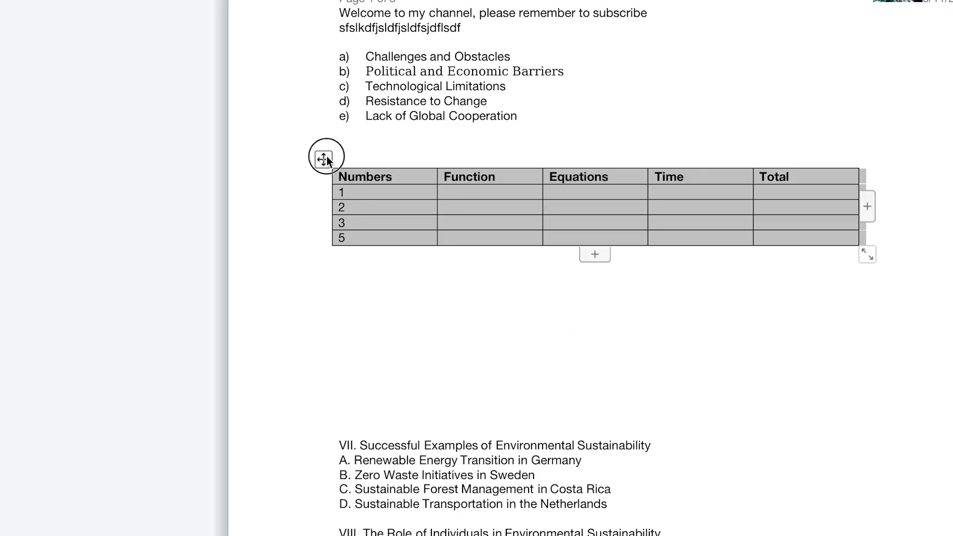
pyautogui.moveTo(326, 159); pyautogui.dragTo(325, 160)
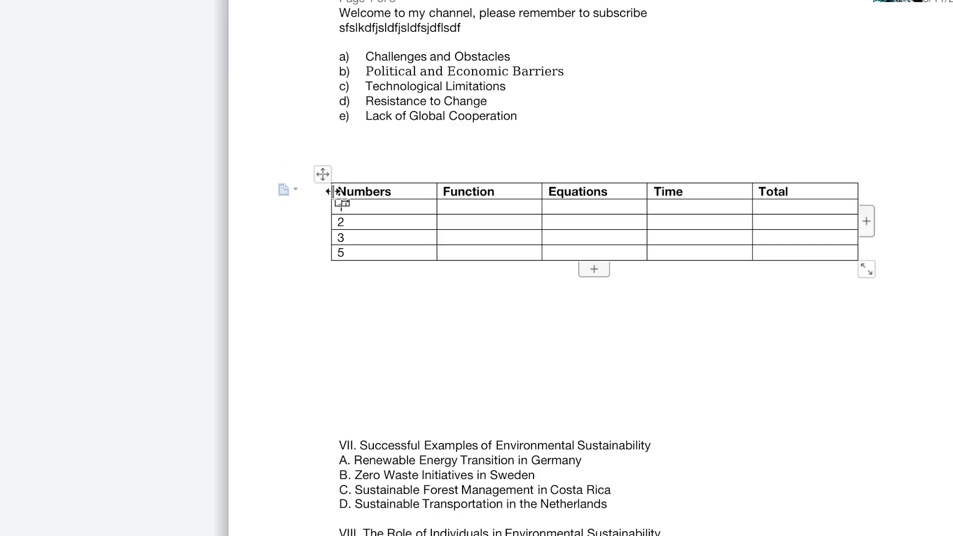
pyautogui.rightClick(324, 173)
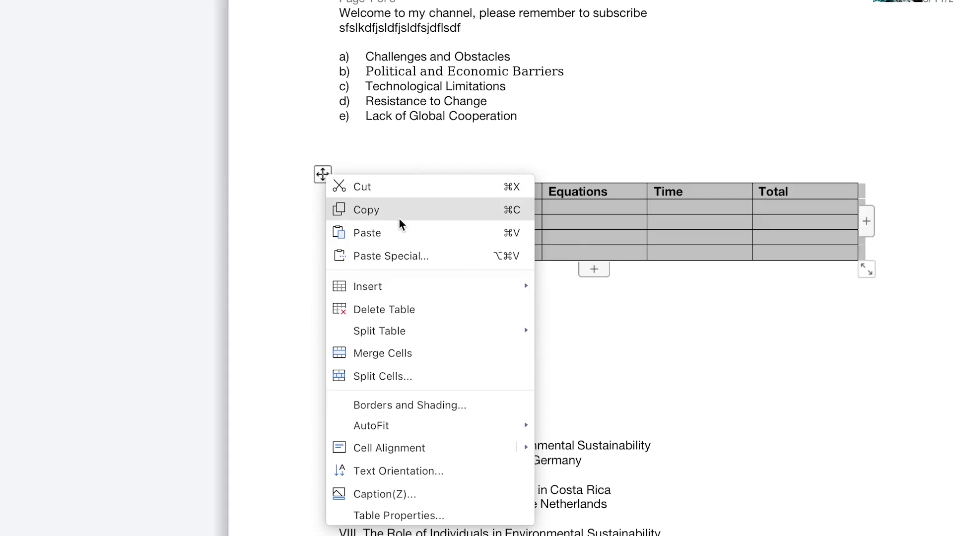
pyautogui.moveTo(399, 279)
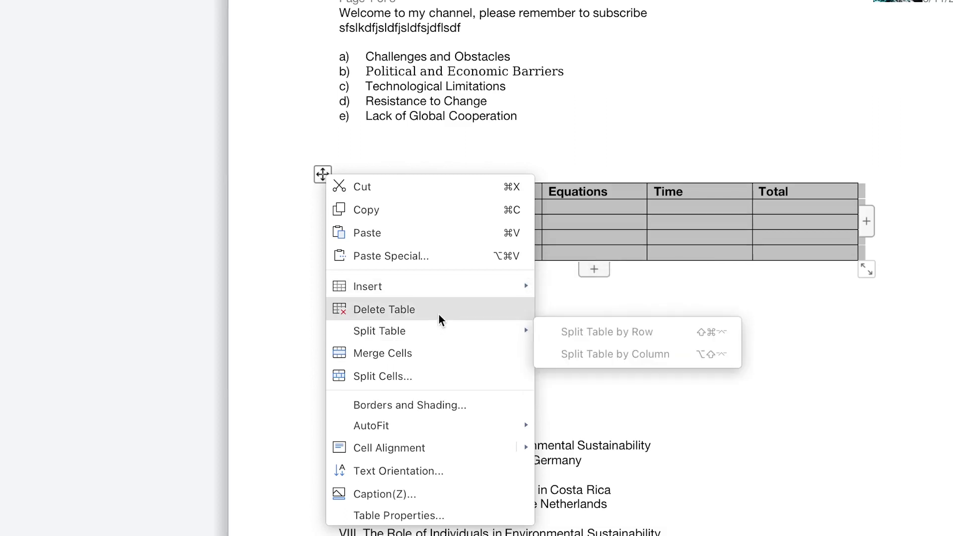
pyautogui.moveTo(437, 327)
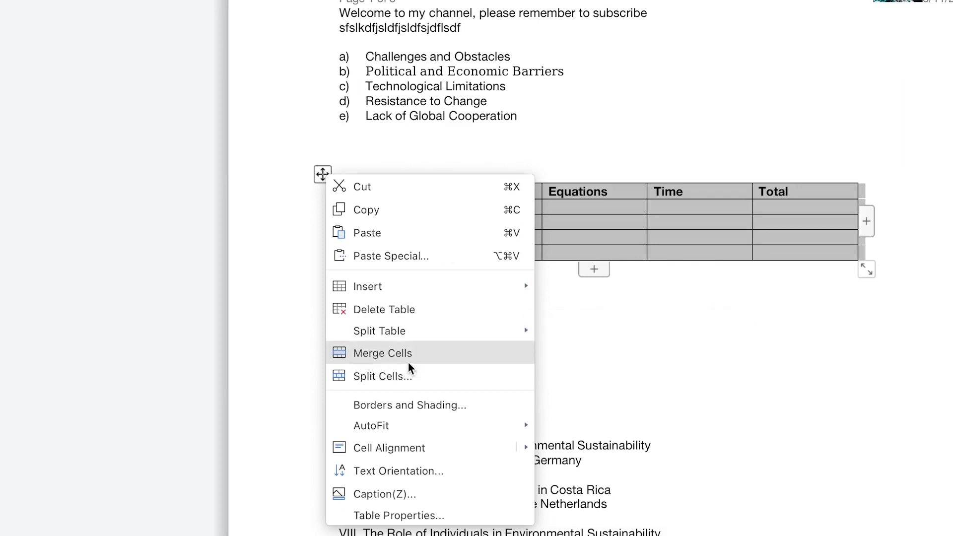
pyautogui.moveTo(443, 431)
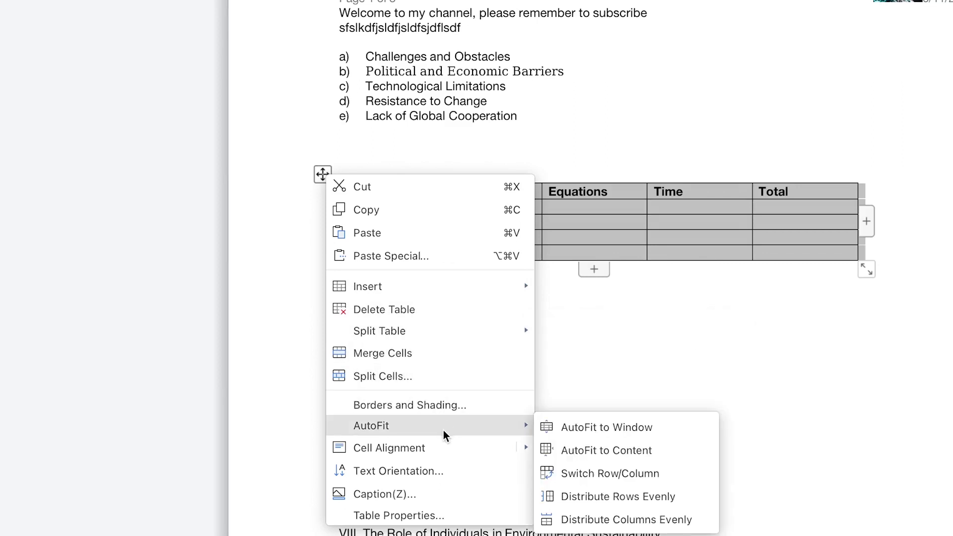
pyautogui.click(756, 378)
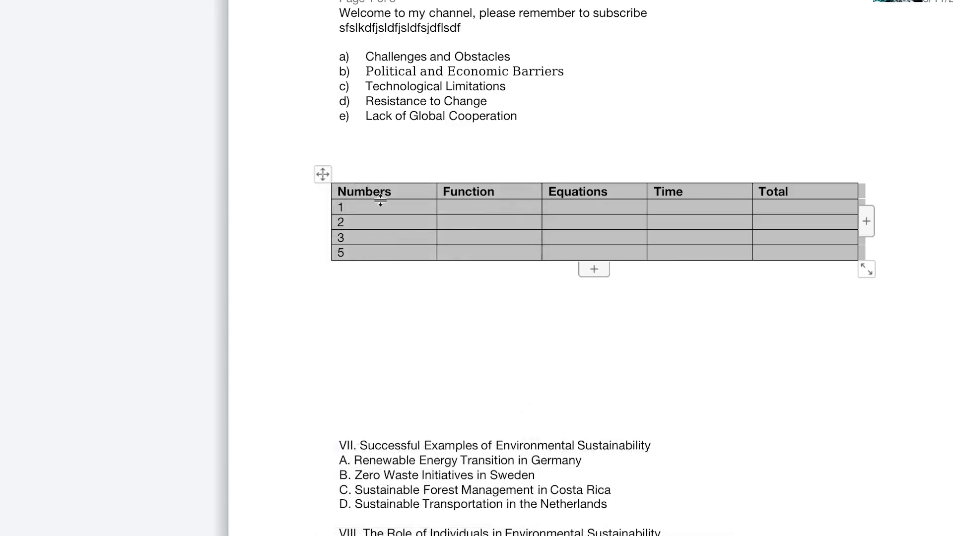
pyautogui.click(648, 367)
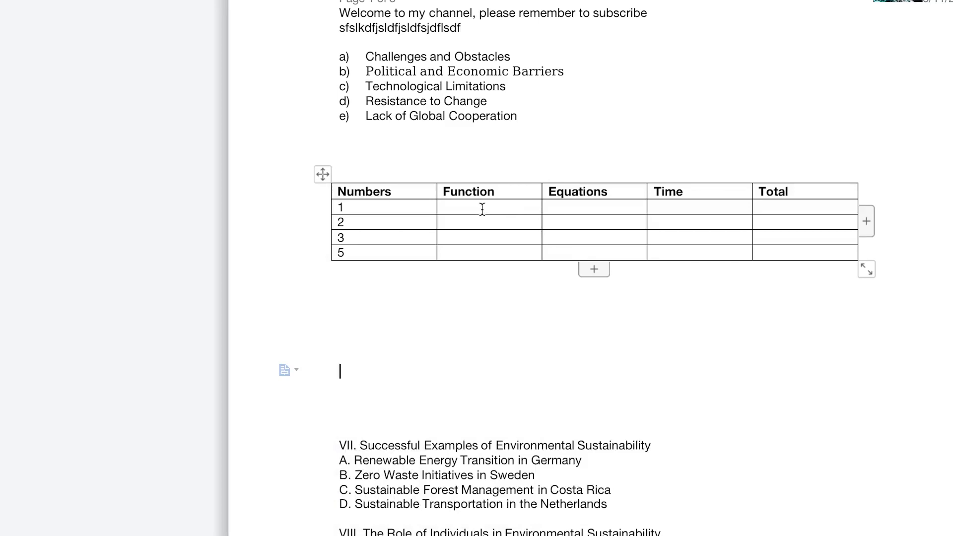
pyautogui.moveTo(483, 208); pyautogui.dragTo(486, 215)
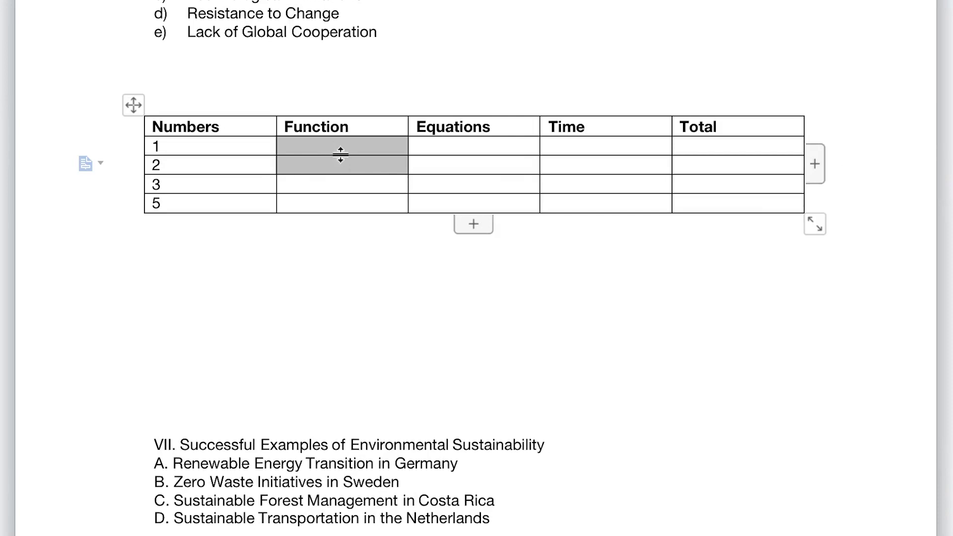
# - Merge the selected Function cells of rows 1 and 2 using Merge Cells
pyautogui.rightClick(340, 155)
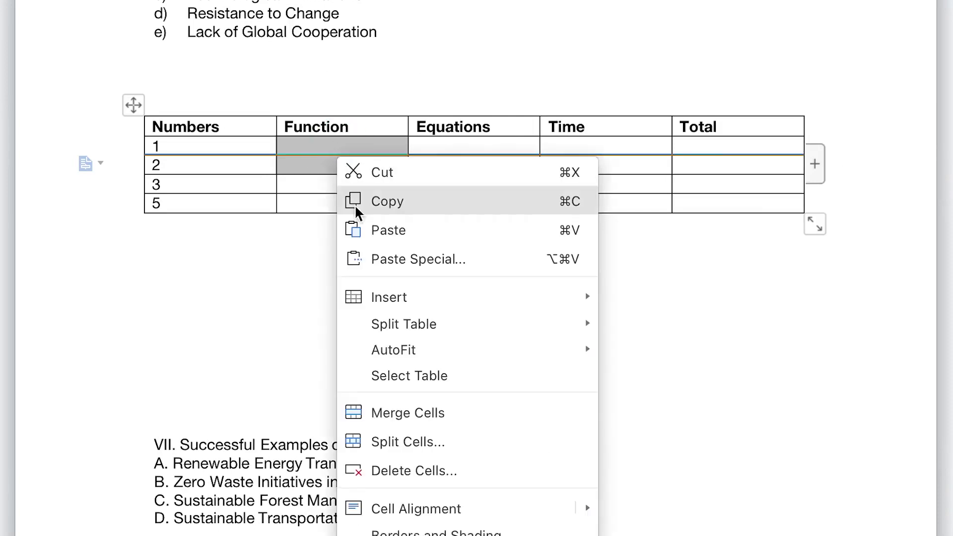
pyautogui.click(418, 412)
pyautogui.click(340, 164)
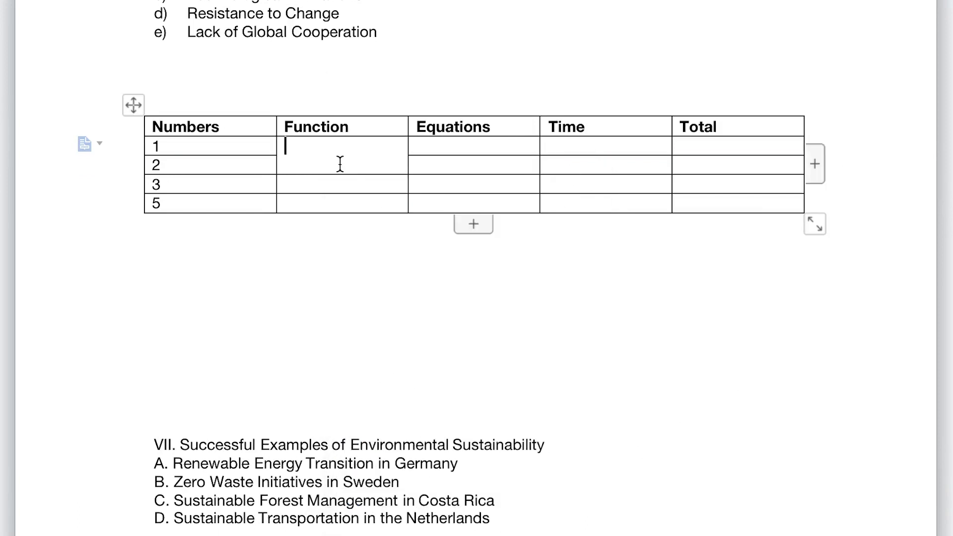
# - Enter 34 in the merged Function cell
pyautogui.write('34')
pyautogui.click(400, 317)
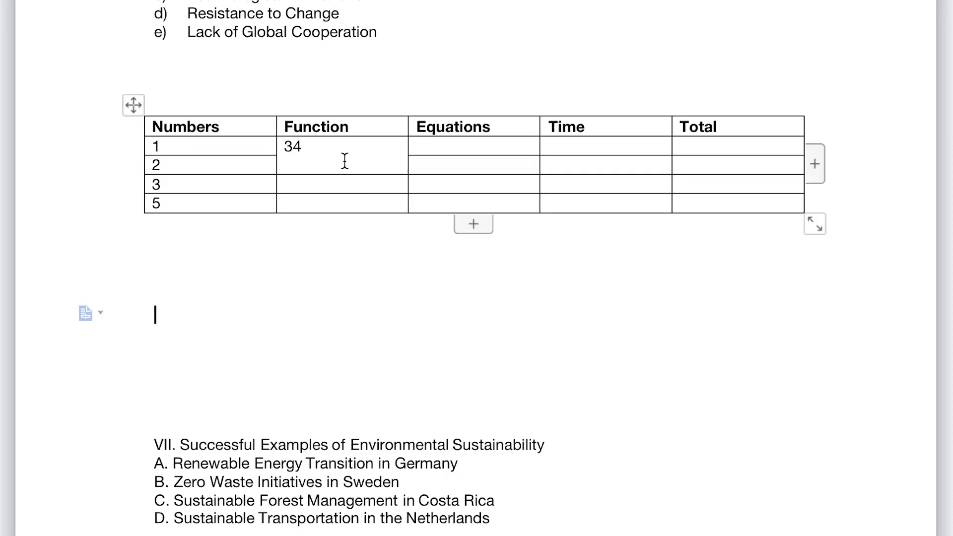
pyautogui.moveTo(461, 146); pyautogui.dragTo(463, 173)
pyautogui.rightClick(463, 161)
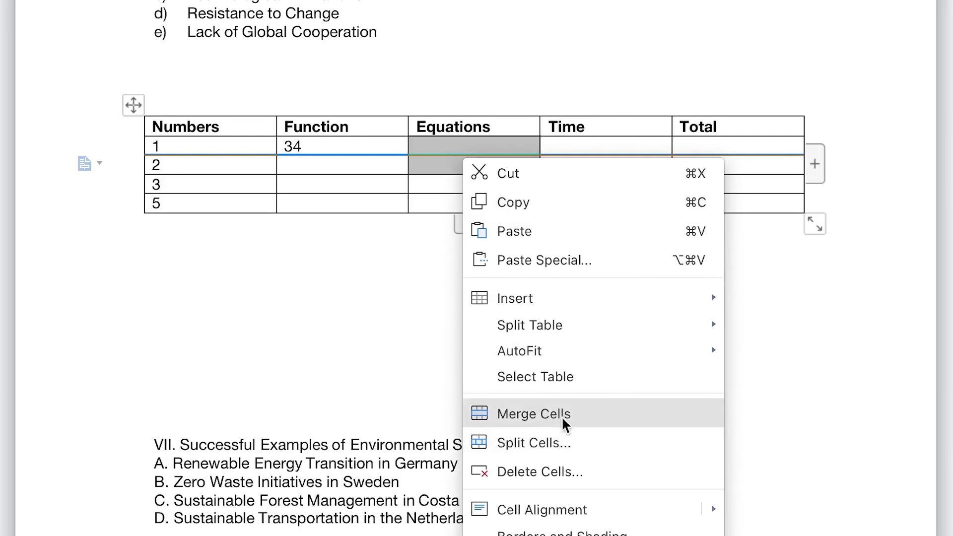
pyautogui.click(447, 148)
# - Split the row-1 Equations cell into 3 columns
pyautogui.moveTo(448, 147); pyautogui.dragTo(506, 148)
pyautogui.rightClick(503, 146)
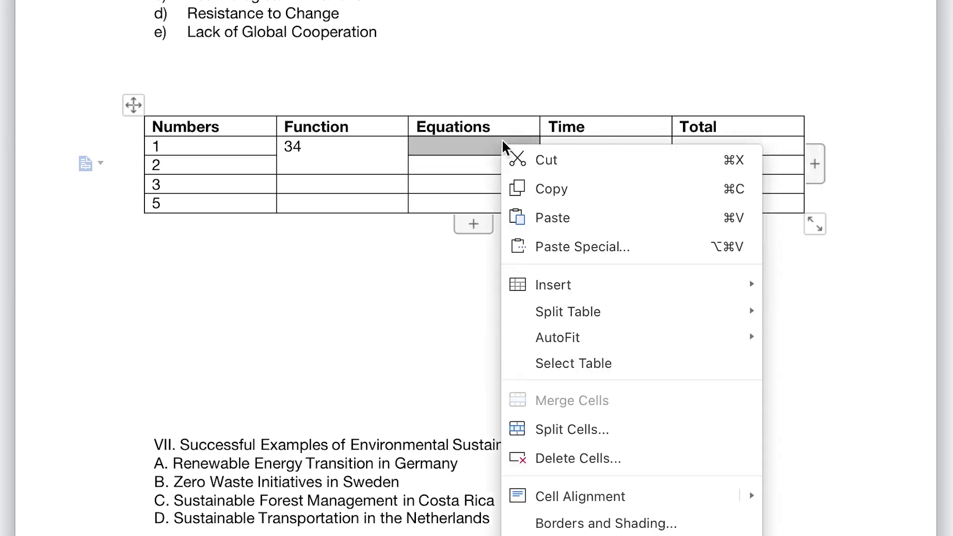
pyautogui.click(601, 428)
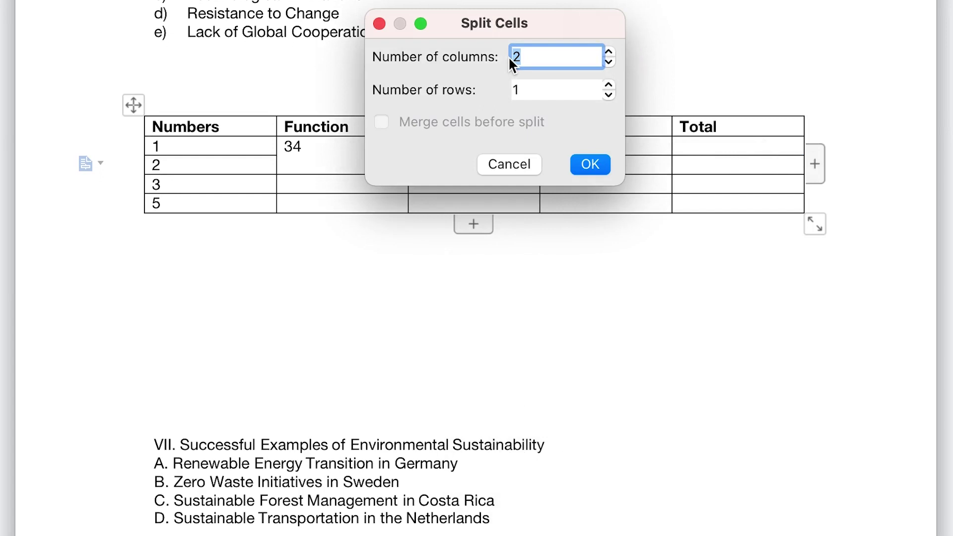
pyautogui.click(607, 50)
pyautogui.click(595, 165)
# - Type 1, 2 and 3 into the three split Equations cells
pyautogui.click(472, 150)
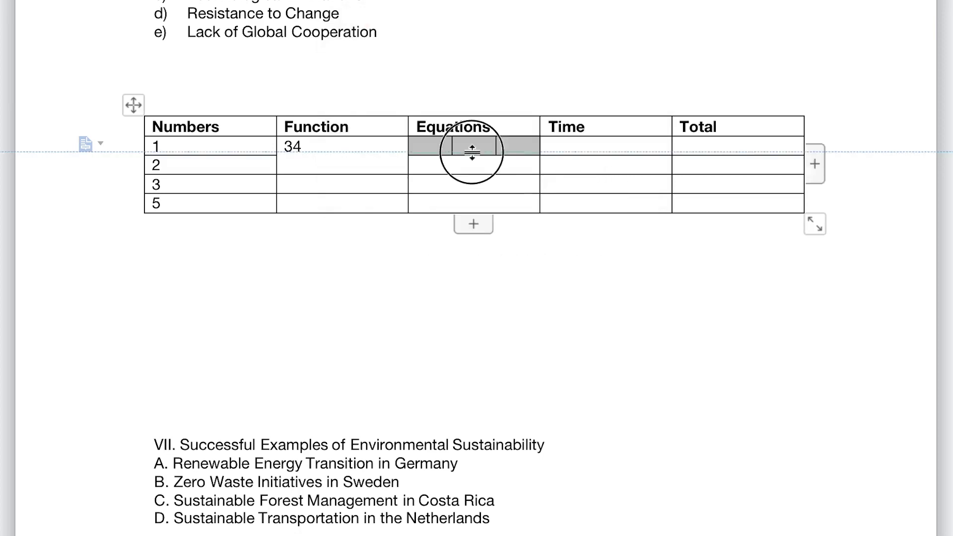
pyautogui.click(438, 150)
pyautogui.write('1')
pyautogui.click(481, 144)
pyautogui.write('2')
pyautogui.click(507, 147)
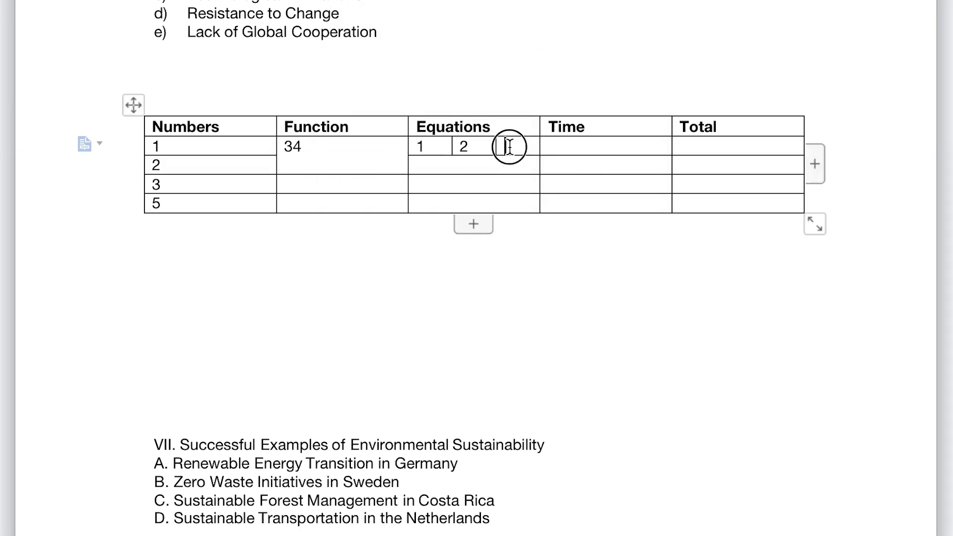
pyautogui.write('3')
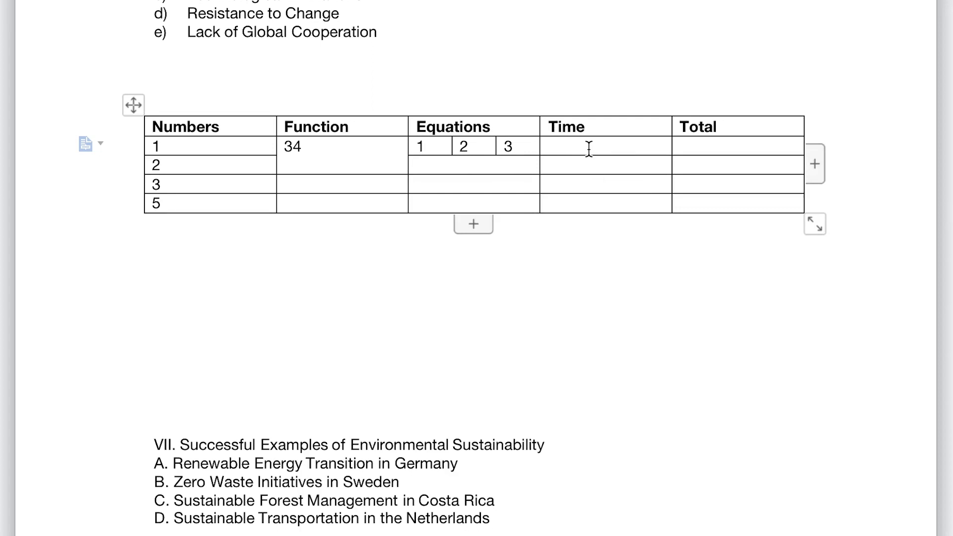
# - Select the Time cells in rows 1 to 3 and merge them into one cell
pyautogui.moveTo(588, 148)
pyautogui.mouseDown()
pyautogui.moveTo(583, 177)
pyautogui.moveTo(593, 214)
pyautogui.moveTo(587, 165)
pyautogui.moveTo(597, 183)
pyautogui.mouseUp()
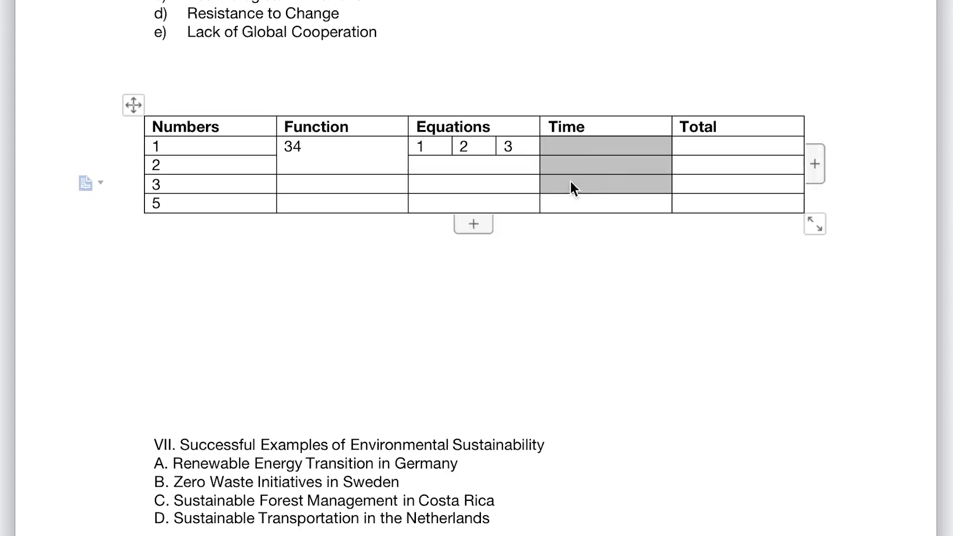
pyautogui.rightClick(574, 178)
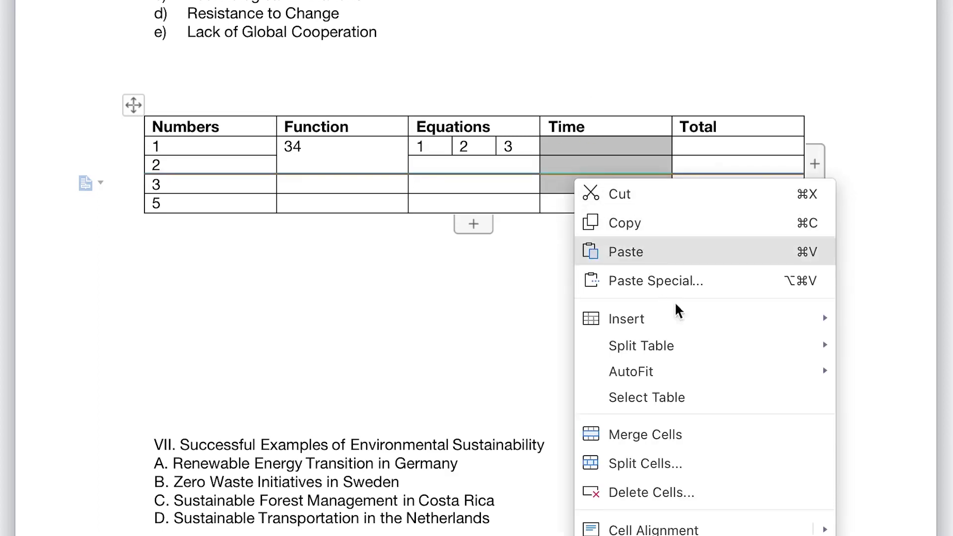
pyautogui.click(681, 423)
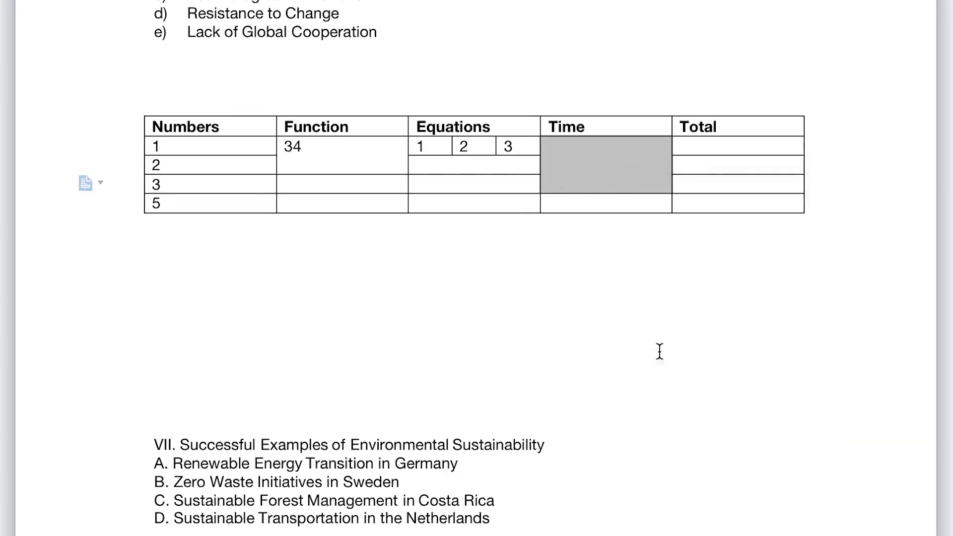
pyautogui.click(618, 154)
pyautogui.click(133, 104)
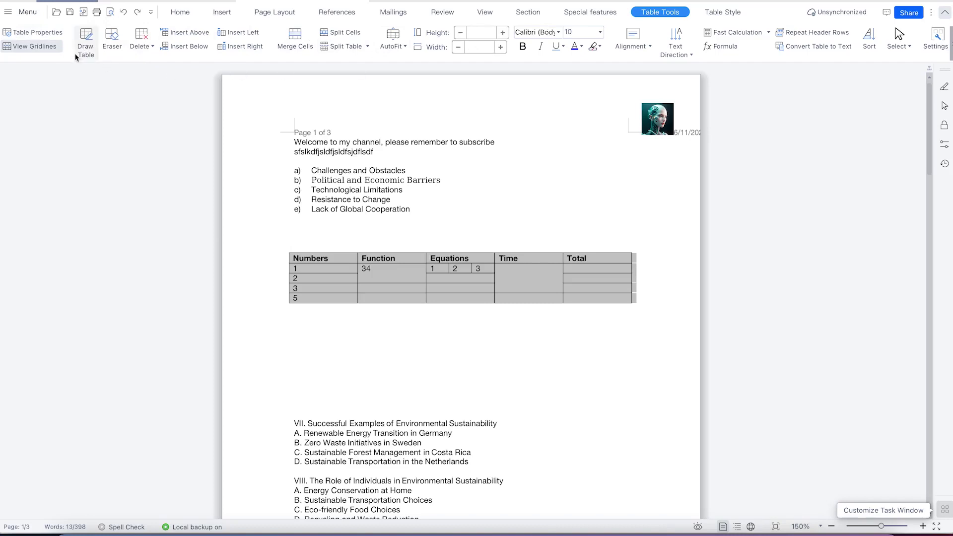
# - Set center vertical alignment for the whole table's cells in Table Properties
pyautogui.click(30, 34)
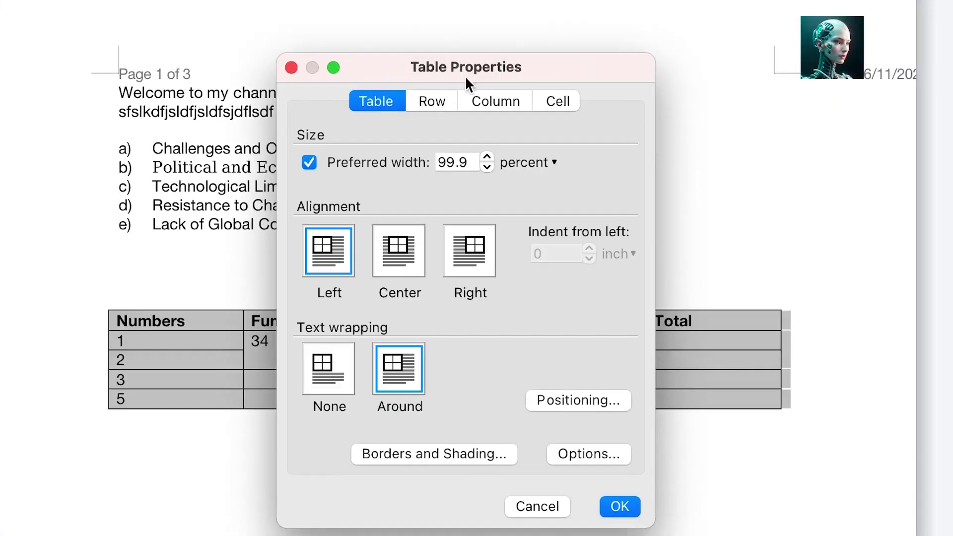
pyautogui.click(461, 144)
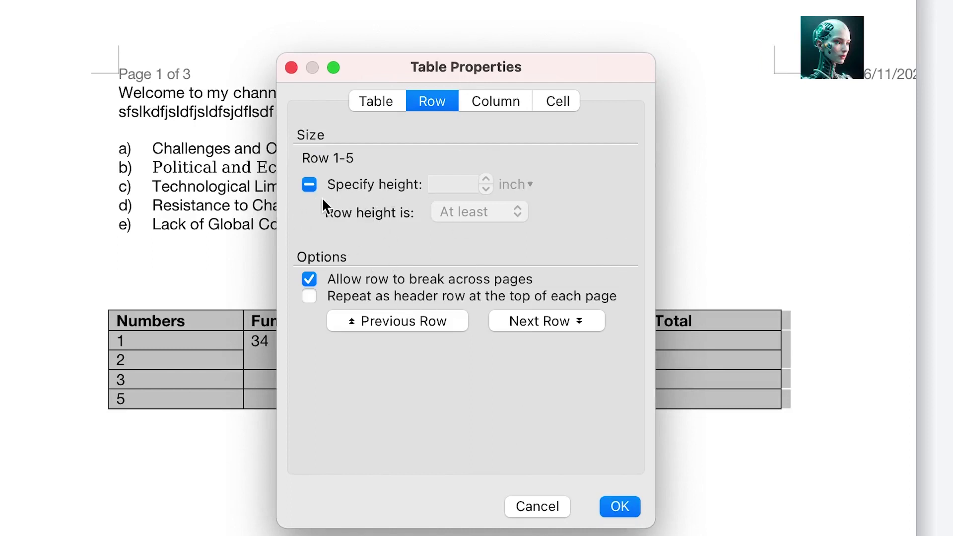
pyautogui.click(480, 105)
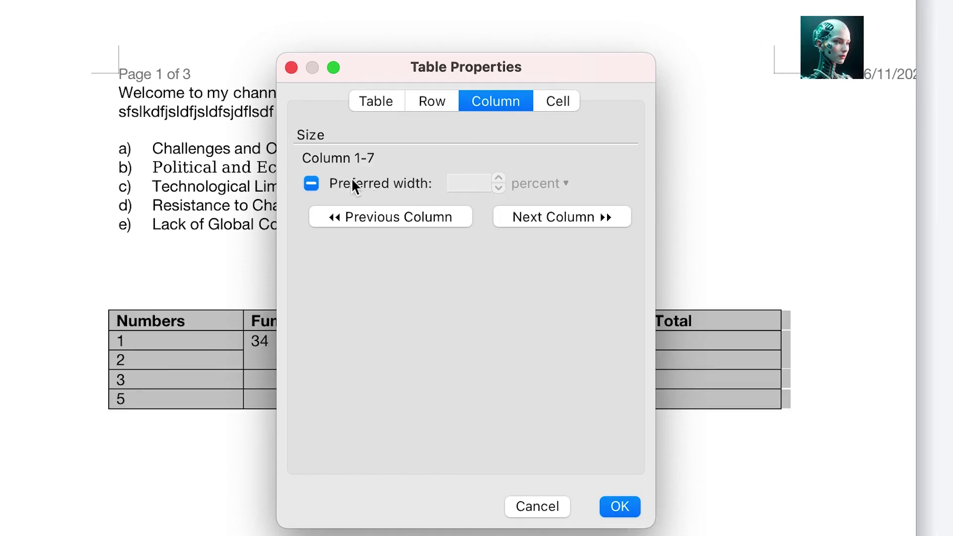
pyautogui.click(540, 99)
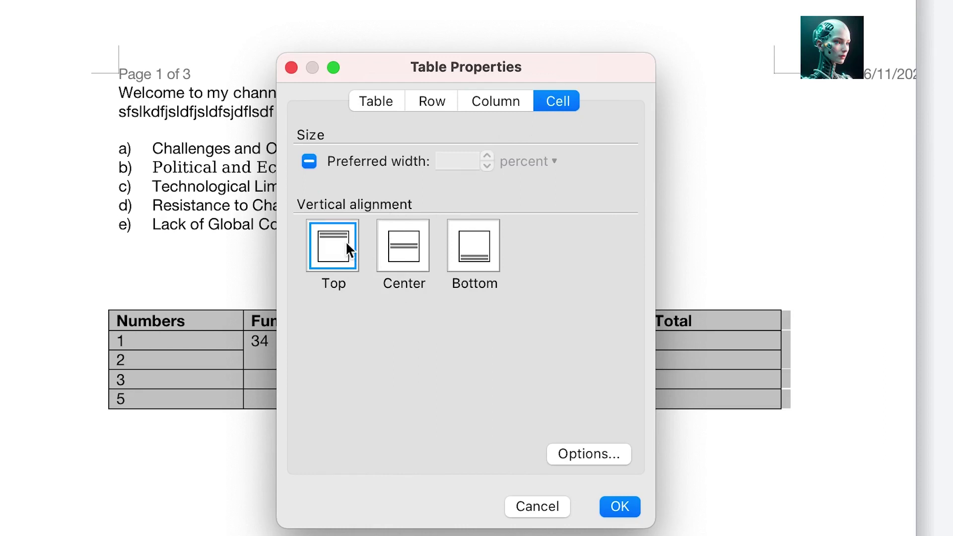
pyautogui.click(402, 254)
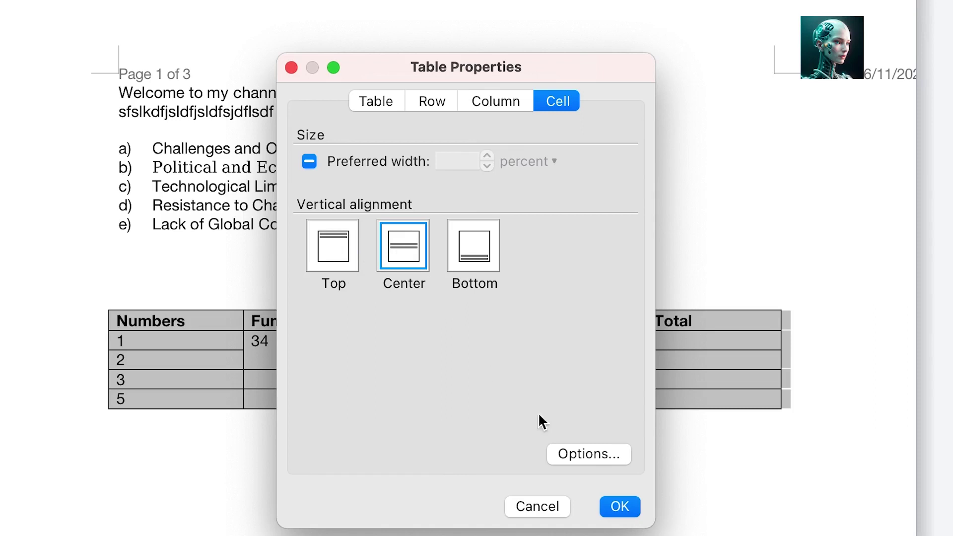
pyautogui.click(620, 505)
pyautogui.click(305, 358)
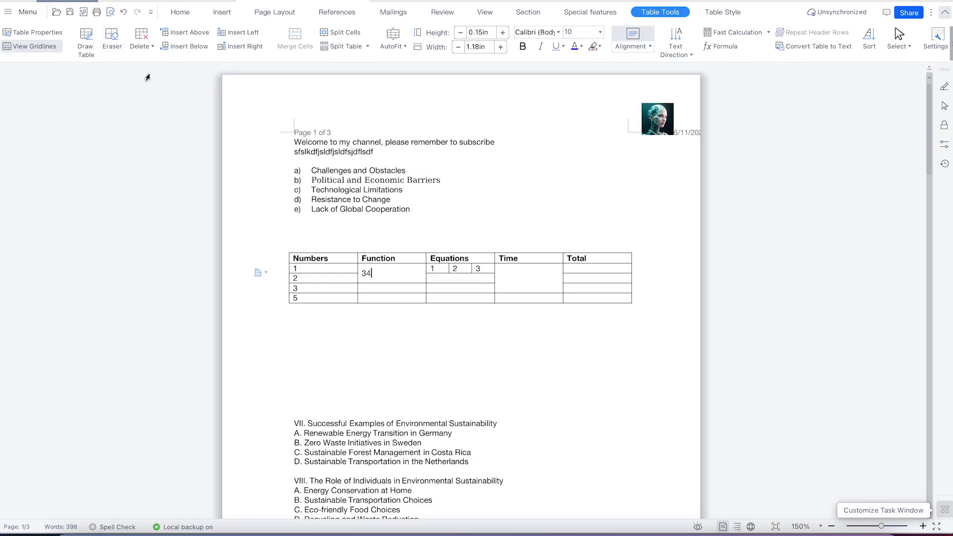
# - Erase the borders between Total rows 1–2, Total rows 3–5 and Equations rows 2–3
pyautogui.click(112, 38)
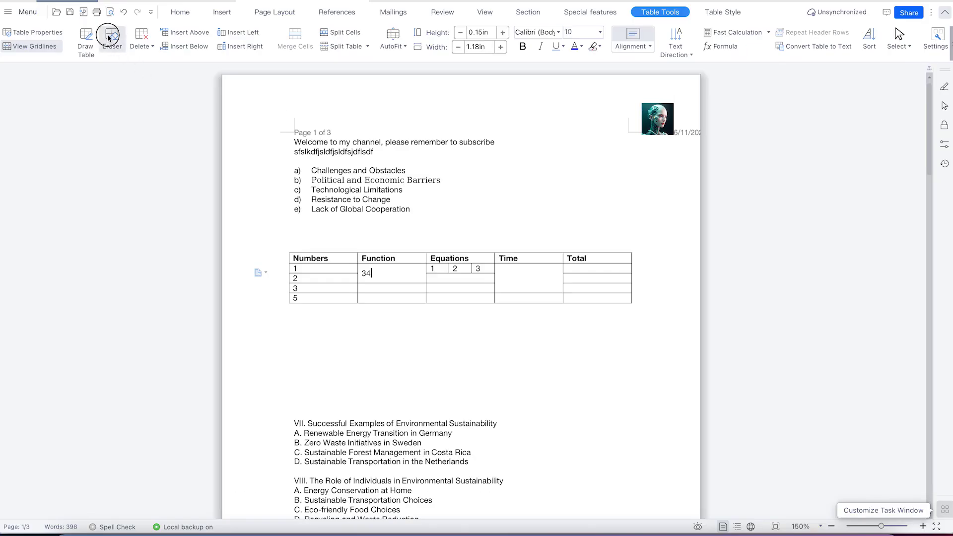
pyautogui.click(592, 273)
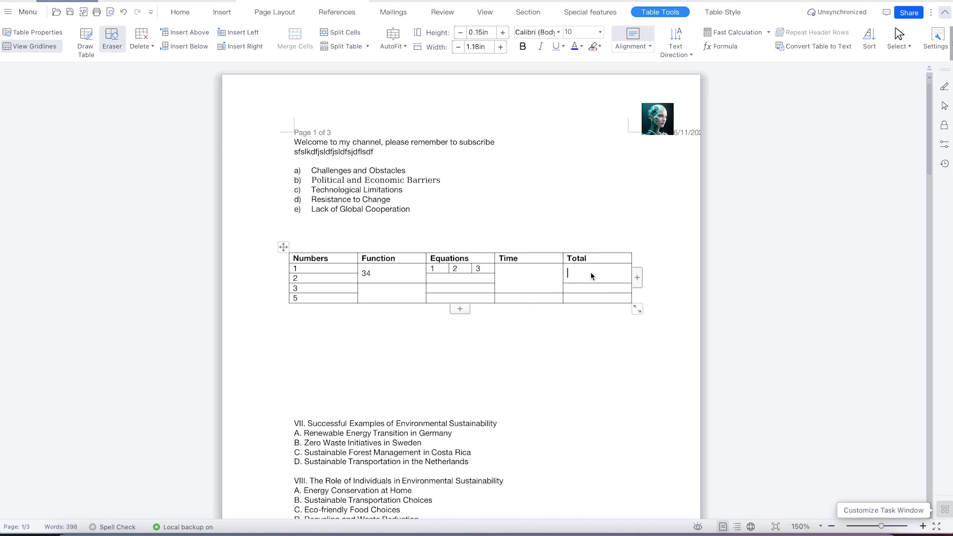
pyautogui.click(582, 293)
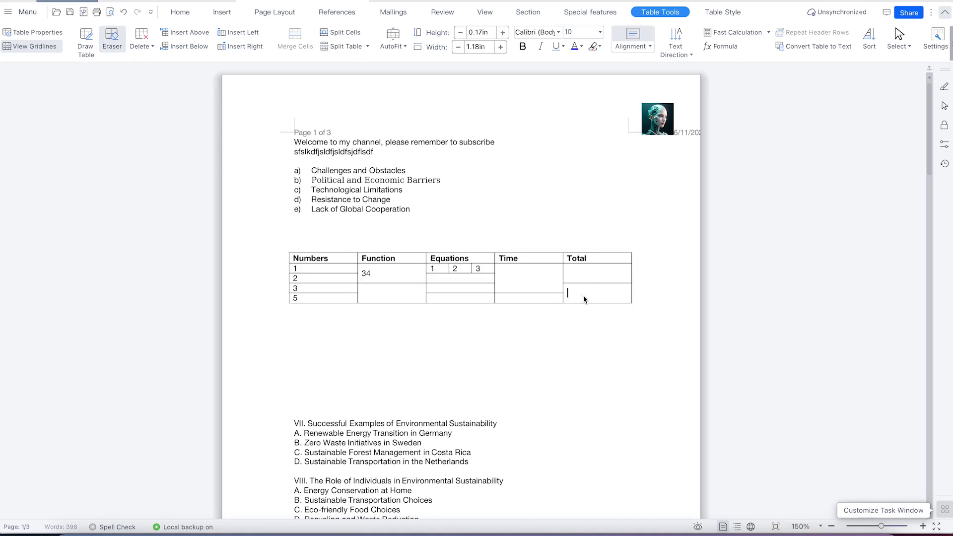
pyautogui.click(457, 289)
pyautogui.click(87, 38)
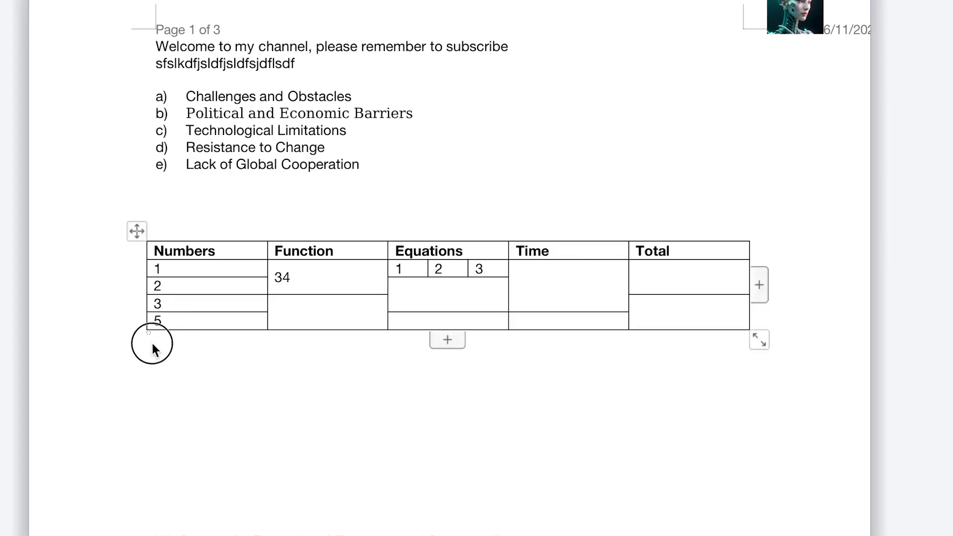
# - Draw two new cells below the table, under the Numbers and Equations columns
pyautogui.moveTo(152, 344); pyautogui.dragTo(269, 350)
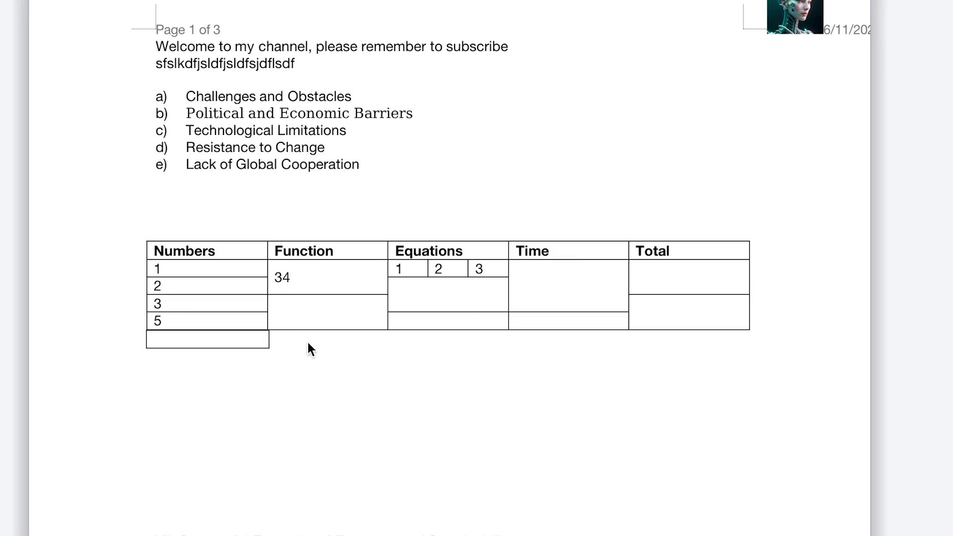
pyautogui.moveTo(400, 330)
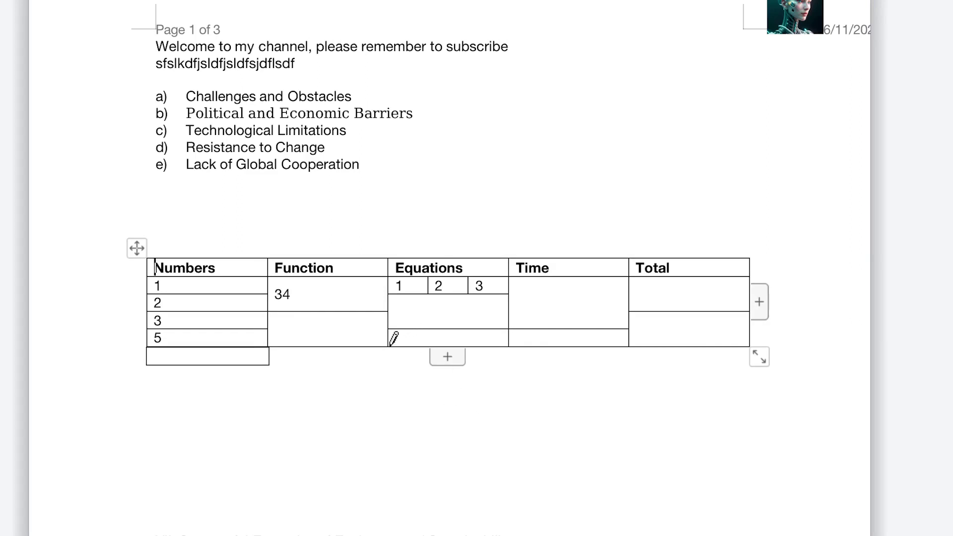
pyautogui.moveTo(388, 350)
pyautogui.mouseDown()
pyautogui.moveTo(491, 369)
pyautogui.moveTo(509, 359)
pyautogui.mouseUp()
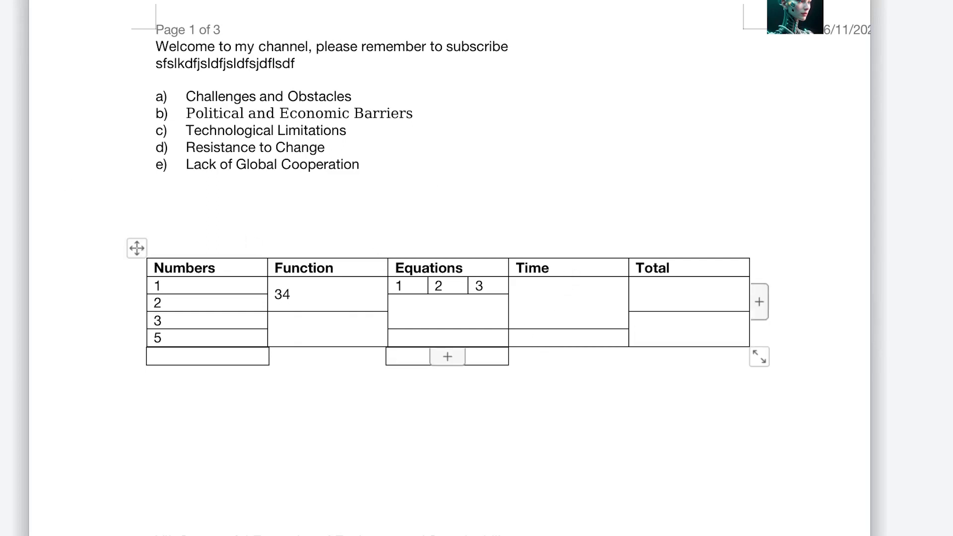
# - Divide the merged Equations cell under 3 with two vertical lines
pyautogui.moveTo(470, 296); pyautogui.dragTo(473, 327)
pyautogui.moveTo(428, 294)
pyautogui.mouseDown()
pyautogui.moveTo(430, 333)
pyautogui.moveTo(400, 311)
pyautogui.moveTo(510, 312)
pyautogui.mouseUp()
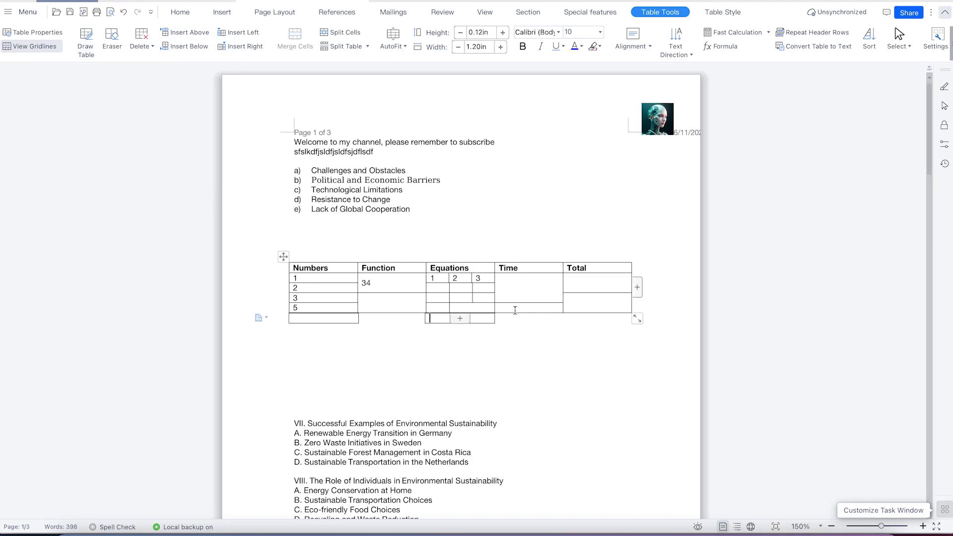
pyautogui.moveTo(546, 309); pyautogui.dragTo(558, 307)
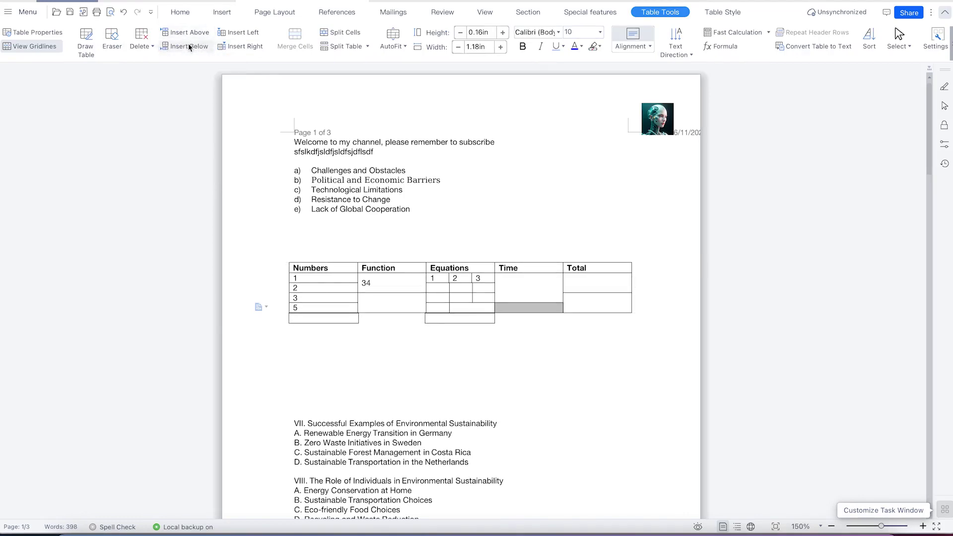
# - Insert rows above and below the bottom row, undoing the trial left and right column inserts
pyautogui.click(196, 31)
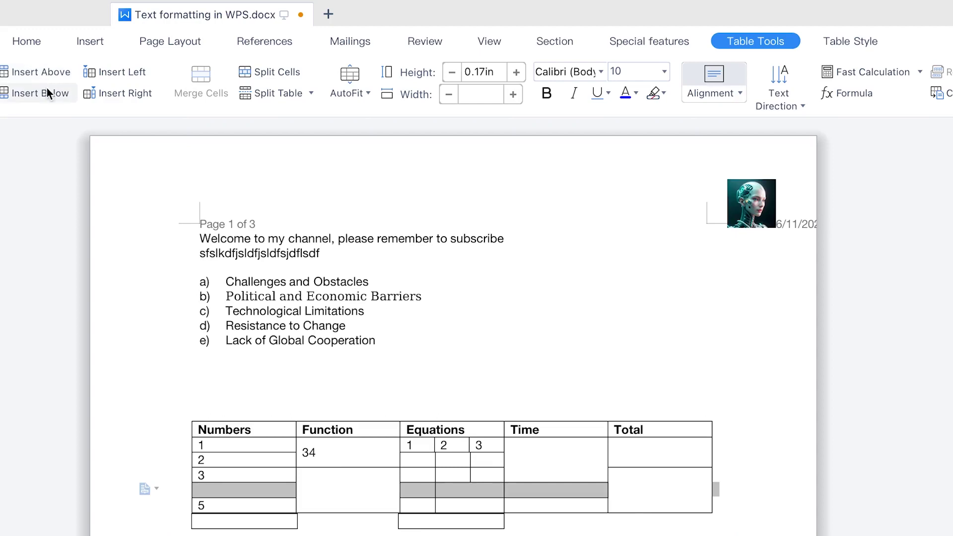
pyautogui.click(48, 91)
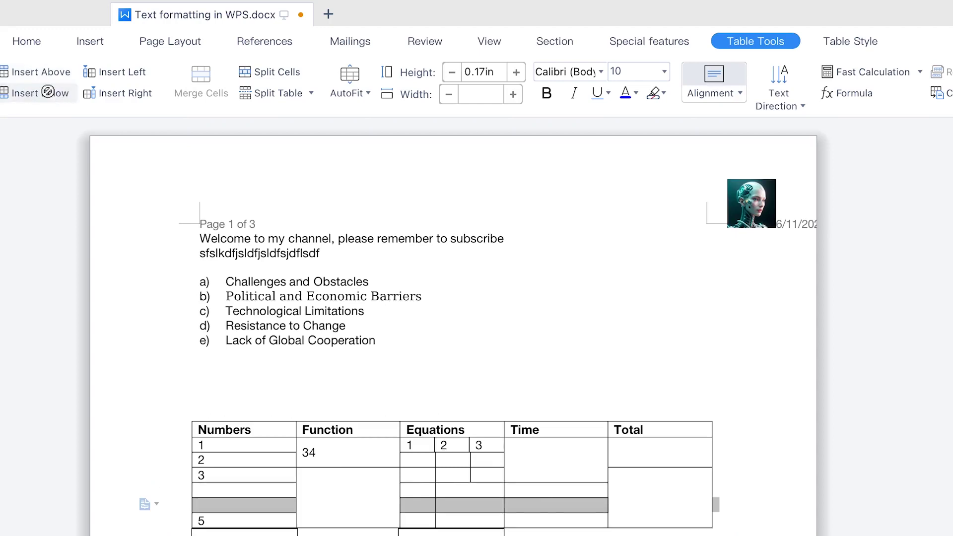
pyautogui.click(130, 73)
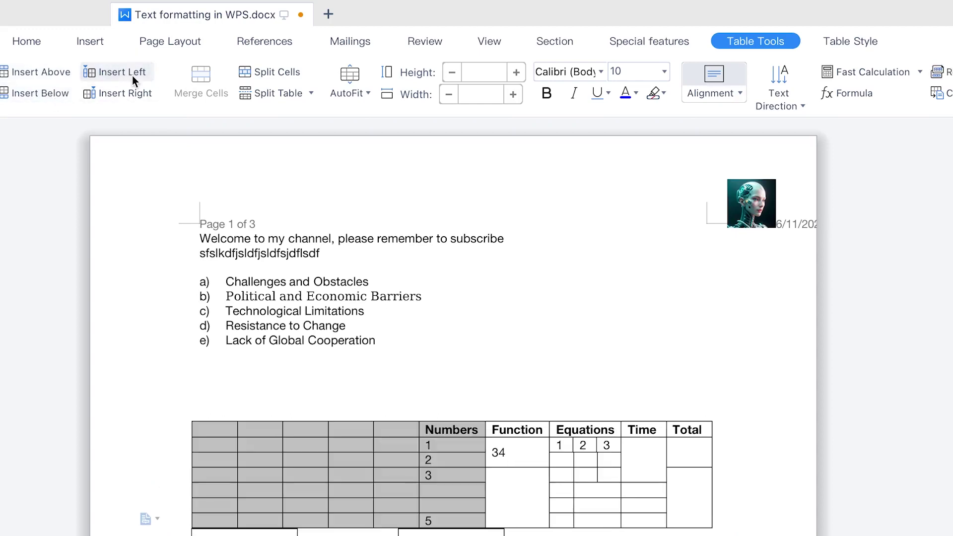
pyautogui.click(126, 85)
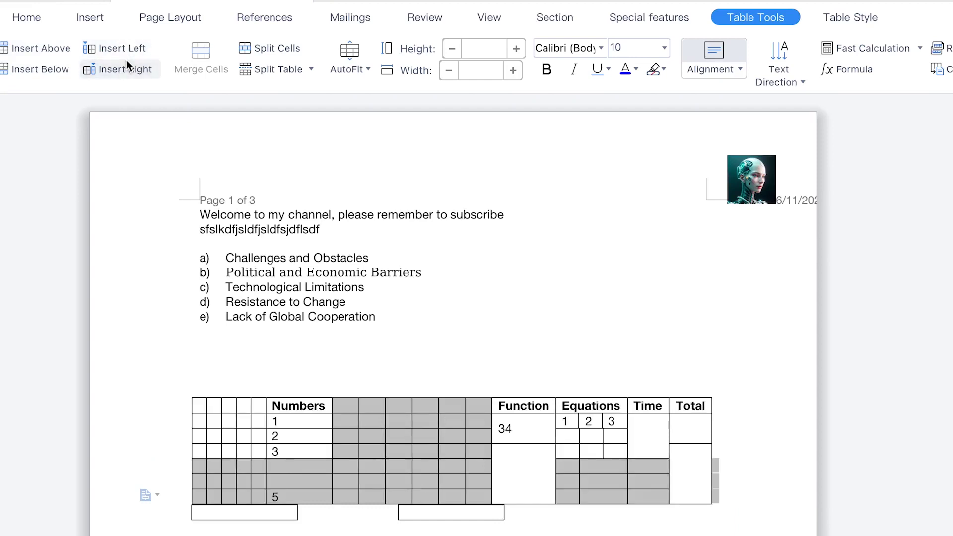
pyautogui.hotkey('ctrl', 'z')
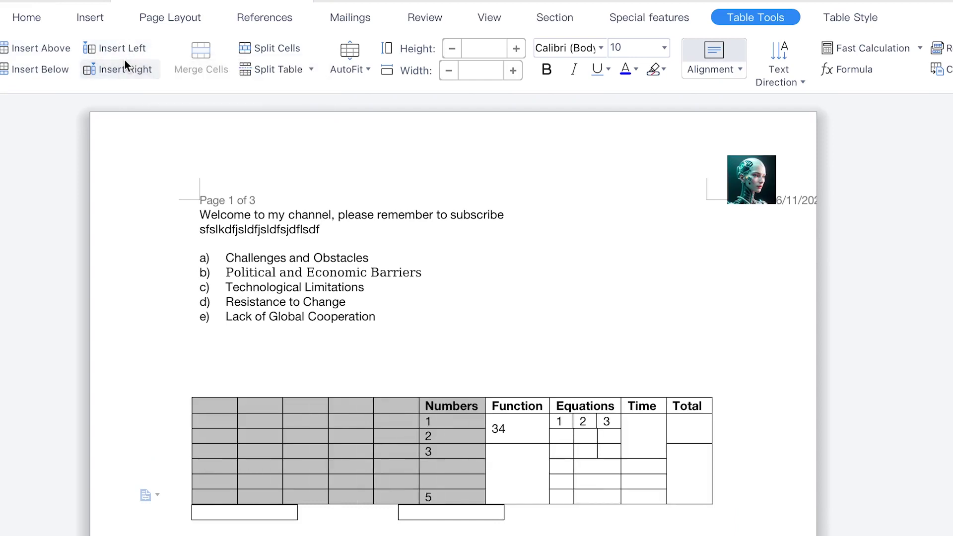
pyautogui.hotkey('ctrl', 'z')
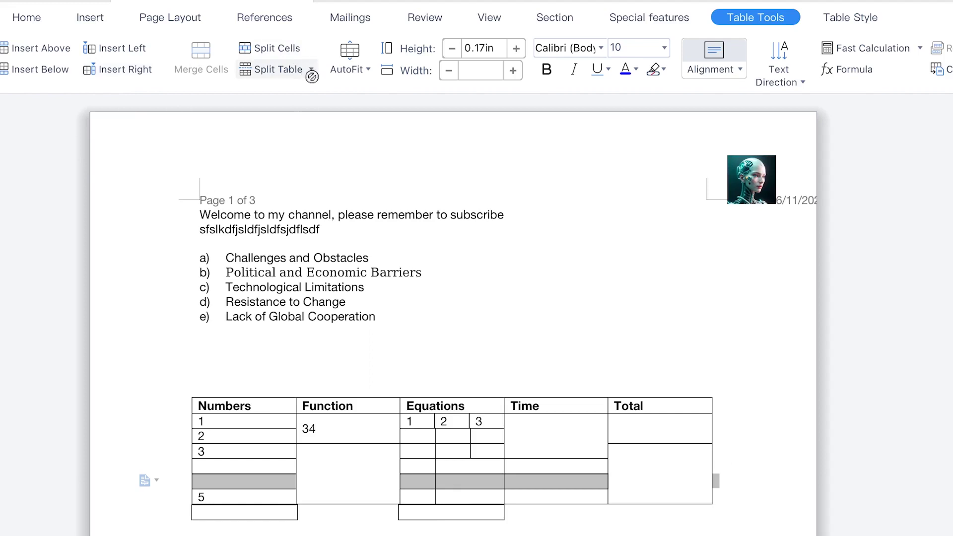
pyautogui.click(366, 71)
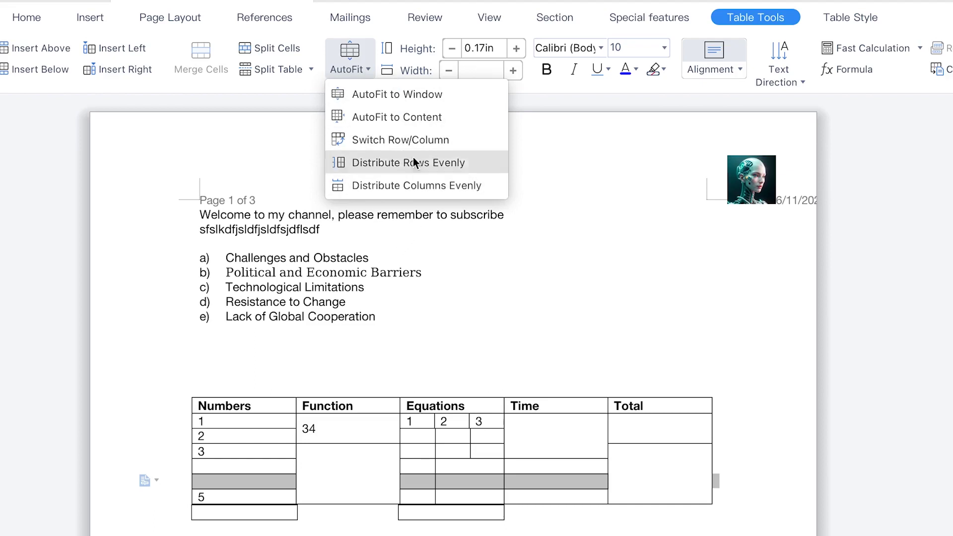
pyautogui.click(487, 283)
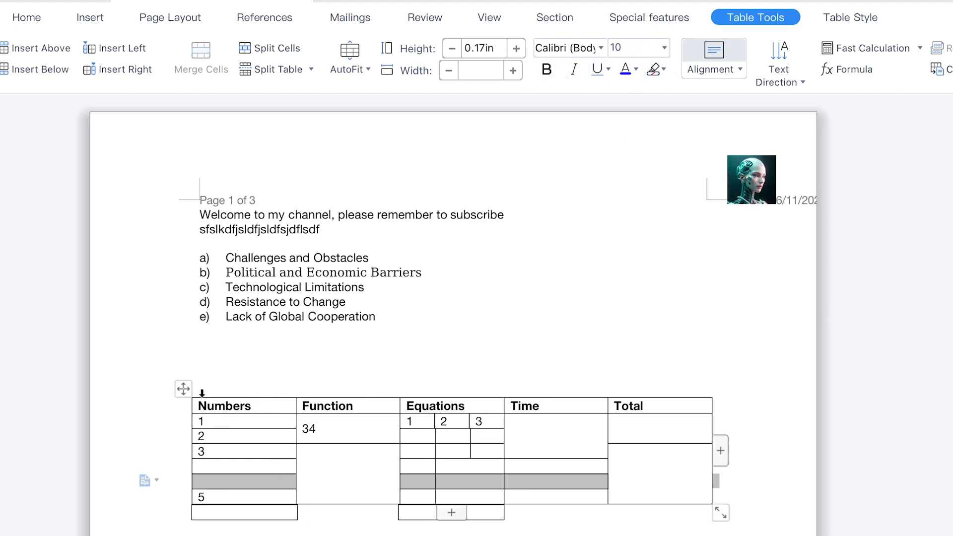
pyautogui.click(181, 388)
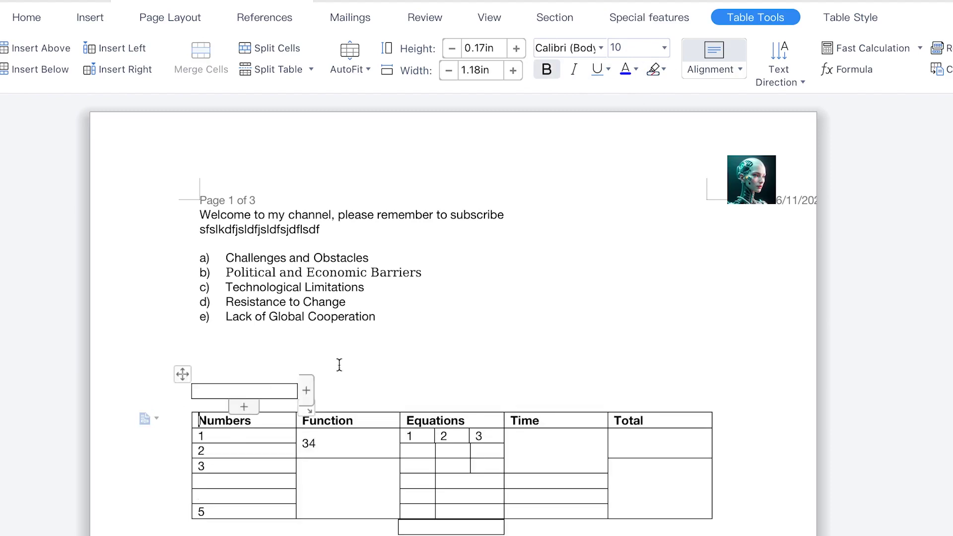
# - Select the whole table and set its text to Calibri 18 pt
pyautogui.click(261, 469)
pyautogui.hotkey('ctrl', 'z')
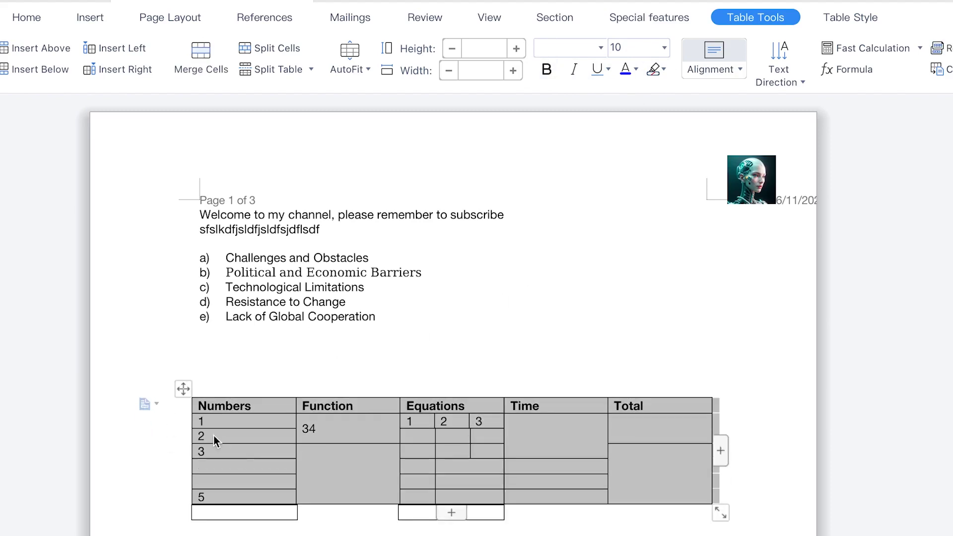
pyautogui.click(600, 49)
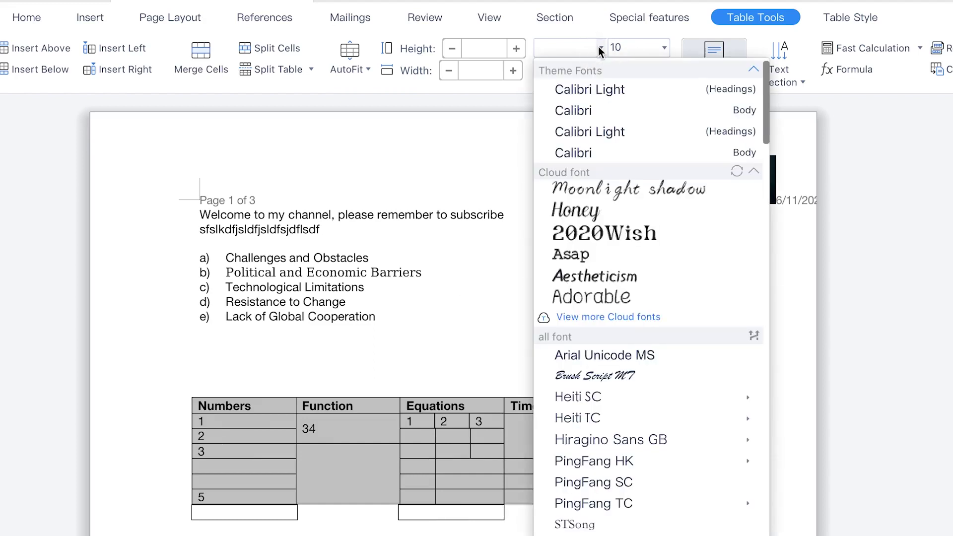
pyautogui.click(569, 111)
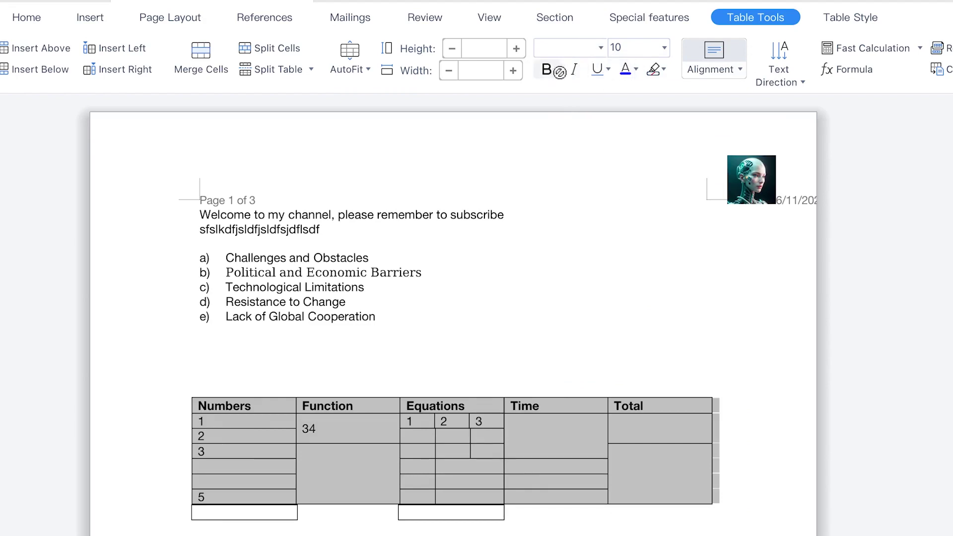
pyautogui.click(665, 47)
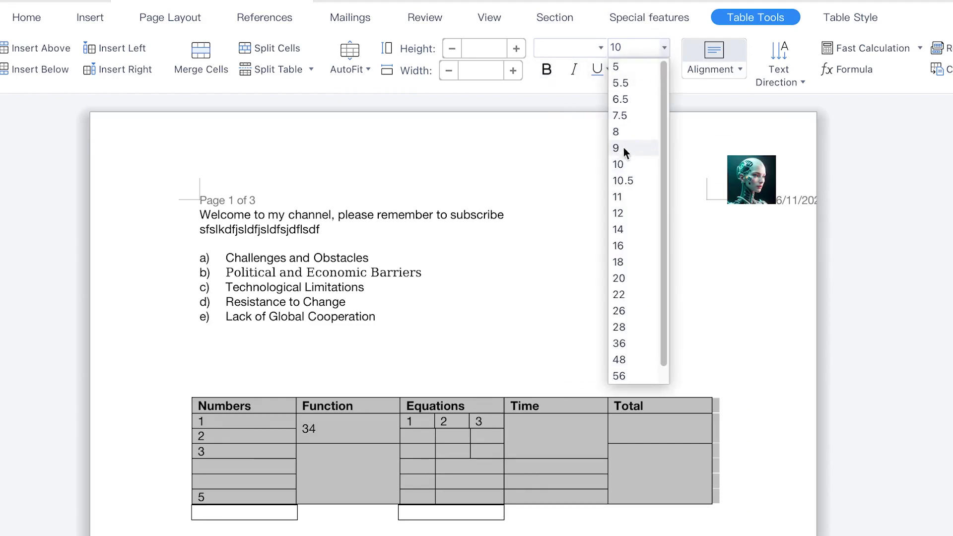
pyautogui.click(618, 261)
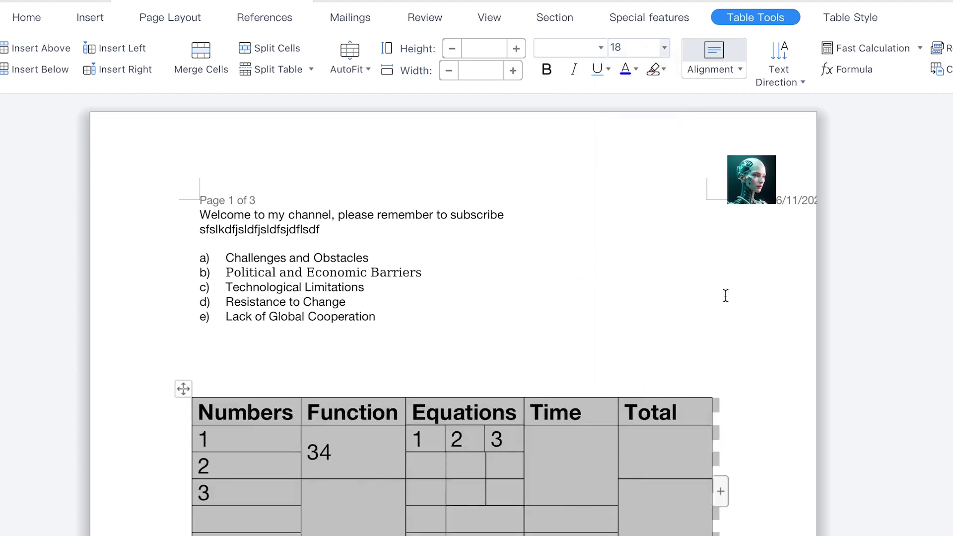
pyautogui.click(802, 80)
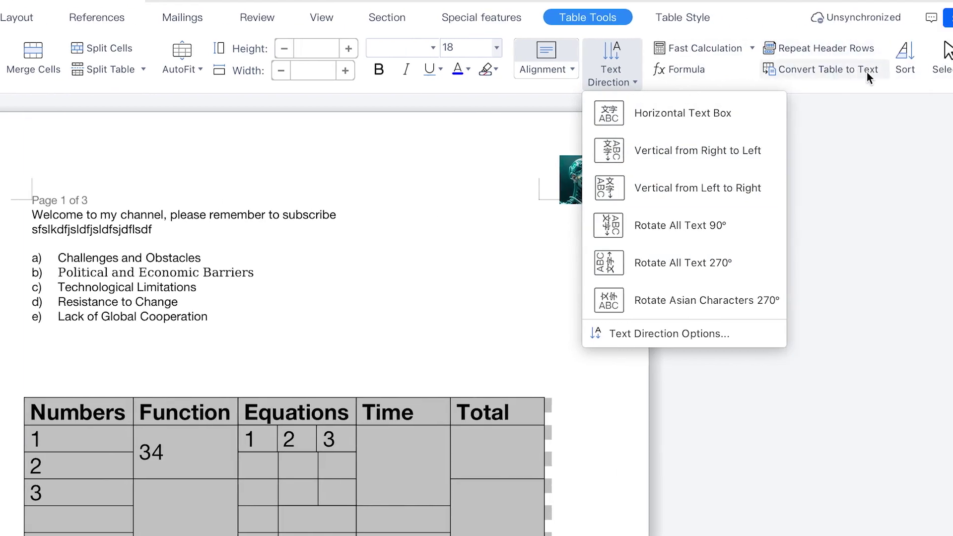
# - Close the Text Direction dropdown without choosing, then deselect the table by clicking the list text
pyautogui.click(499, 223)
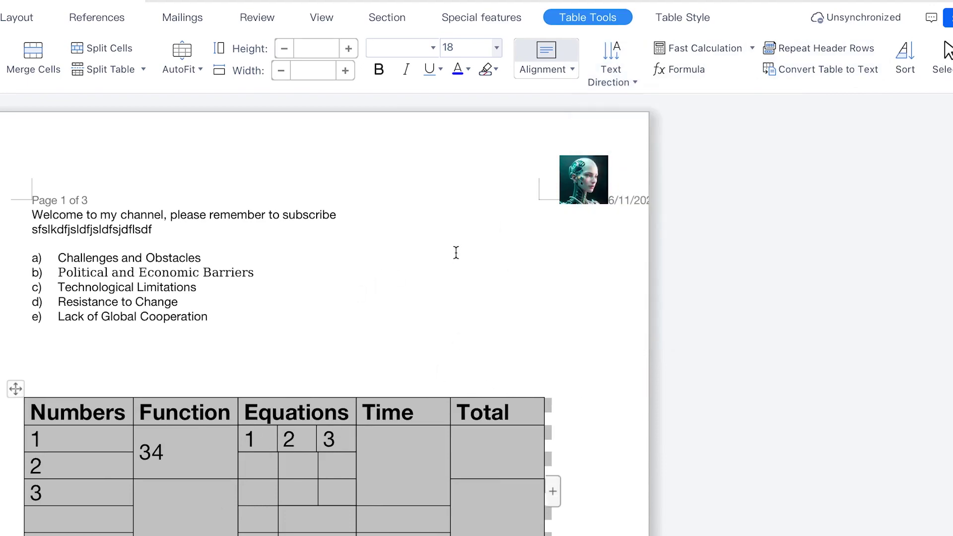
pyautogui.click(412, 288)
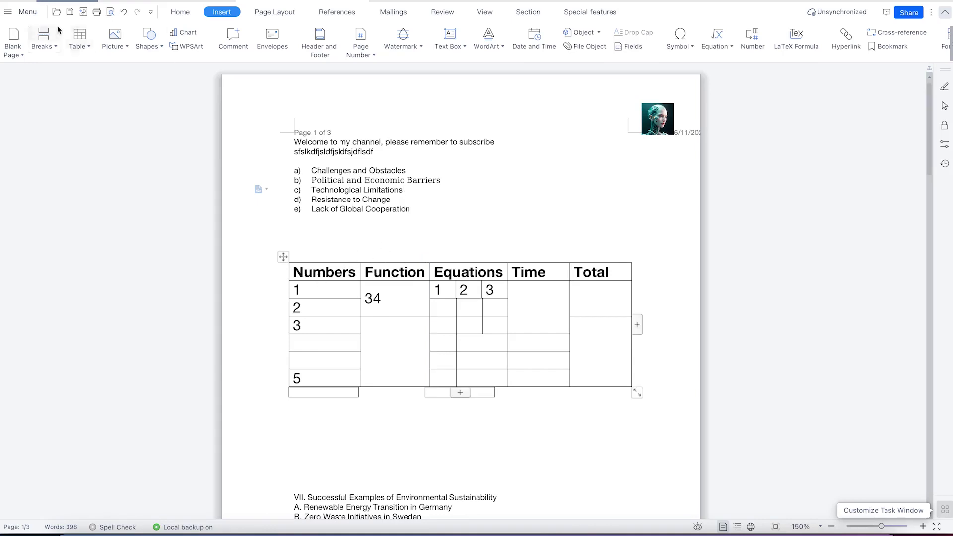
# - Select the entire table using its top-left move handle
pyautogui.click(283, 256)
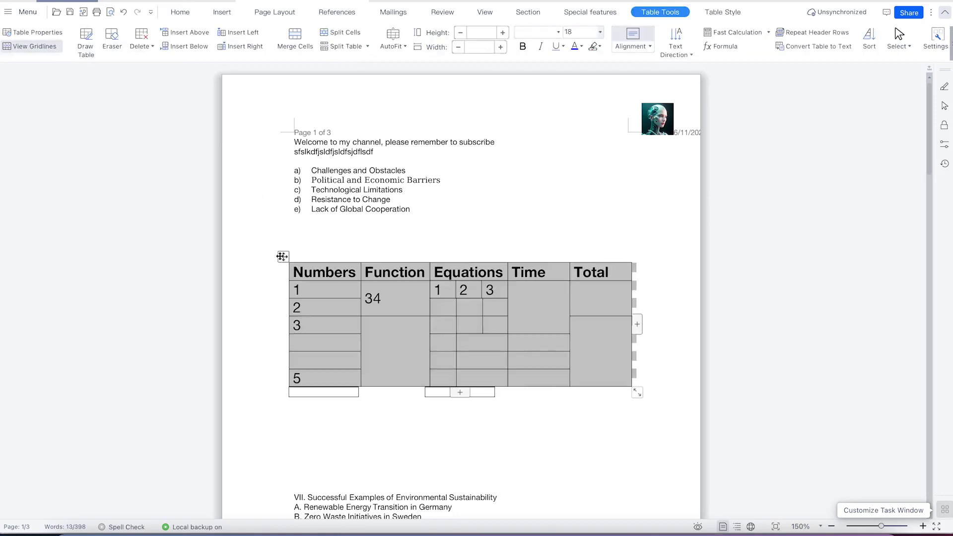